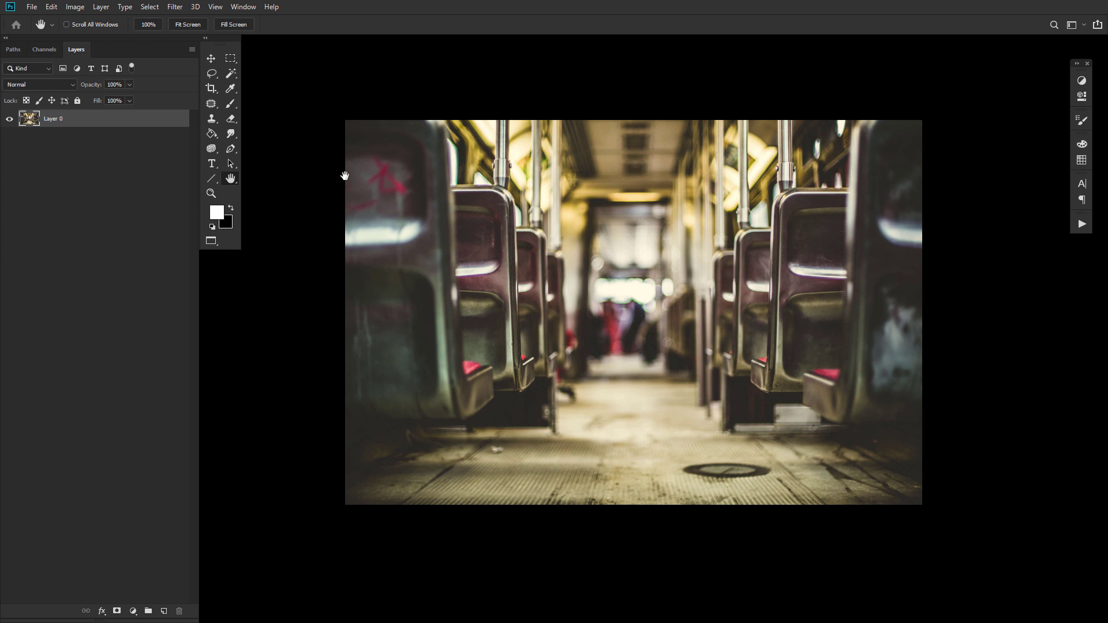
Step: Apply the ZigZag distortion with Pond Ripples to the bus photo
{"action": "left_click", "coordinate": [176, 12]}
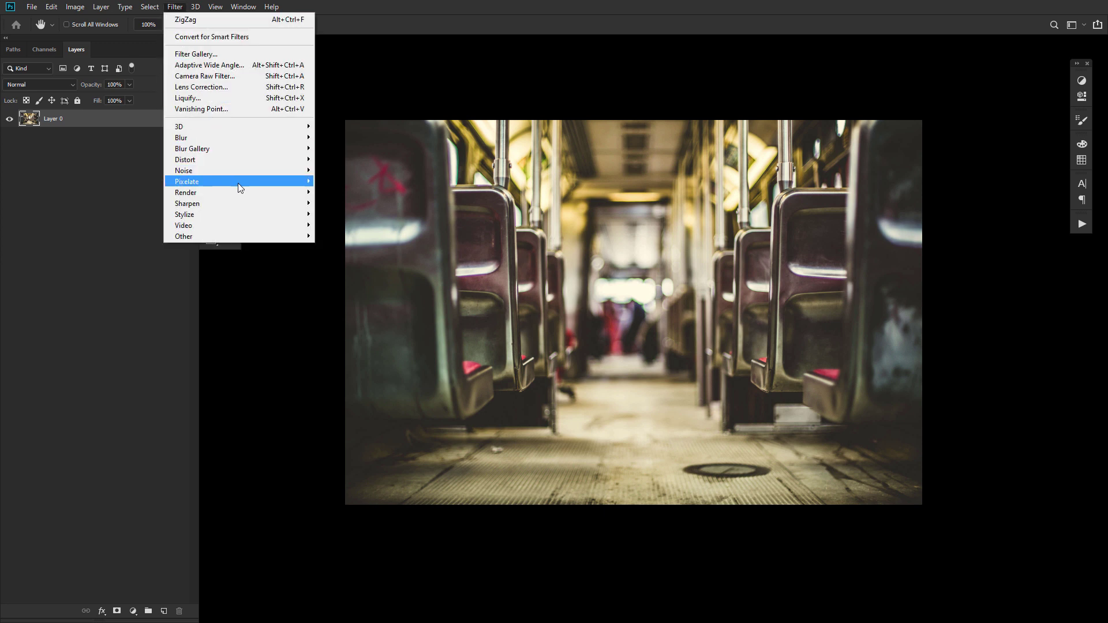
{"action": "mouse_move", "coordinate": [251, 159]}
{"action": "left_click", "coordinate": [347, 247]}
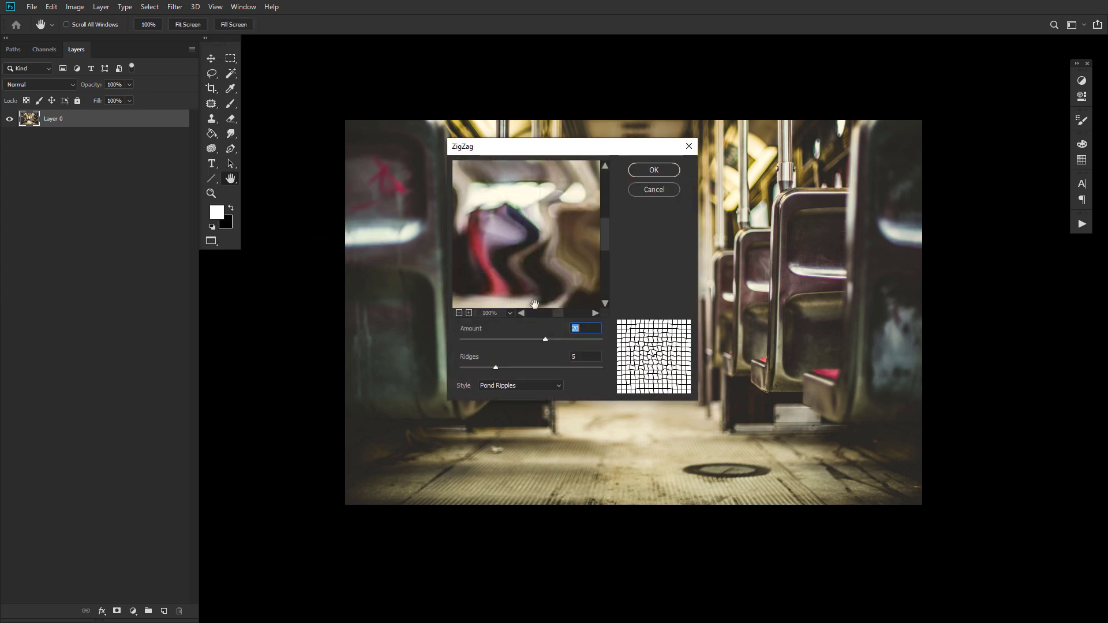
{"action": "left_click", "coordinate": [590, 329]}
{"action": "double_click", "coordinate": [594, 358]}
{"action": "left_click", "coordinate": [674, 171]}
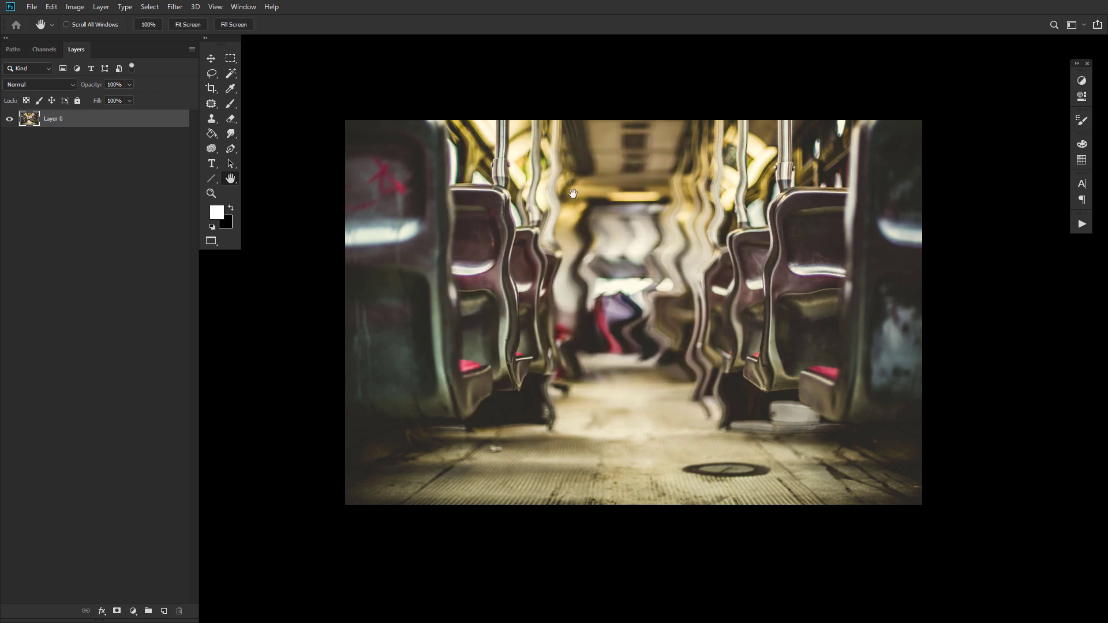
Step: Define the rippled photo as a pattern named 'Reflection'
{"action": "left_click", "coordinate": [52, 7]}
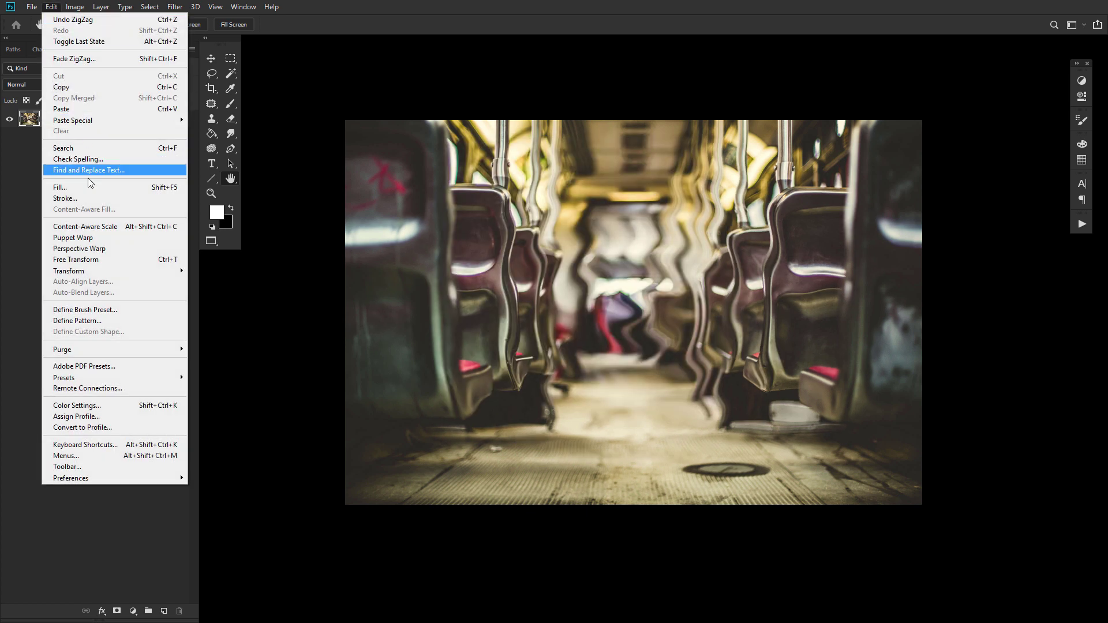
{"action": "left_click", "coordinate": [97, 320]}
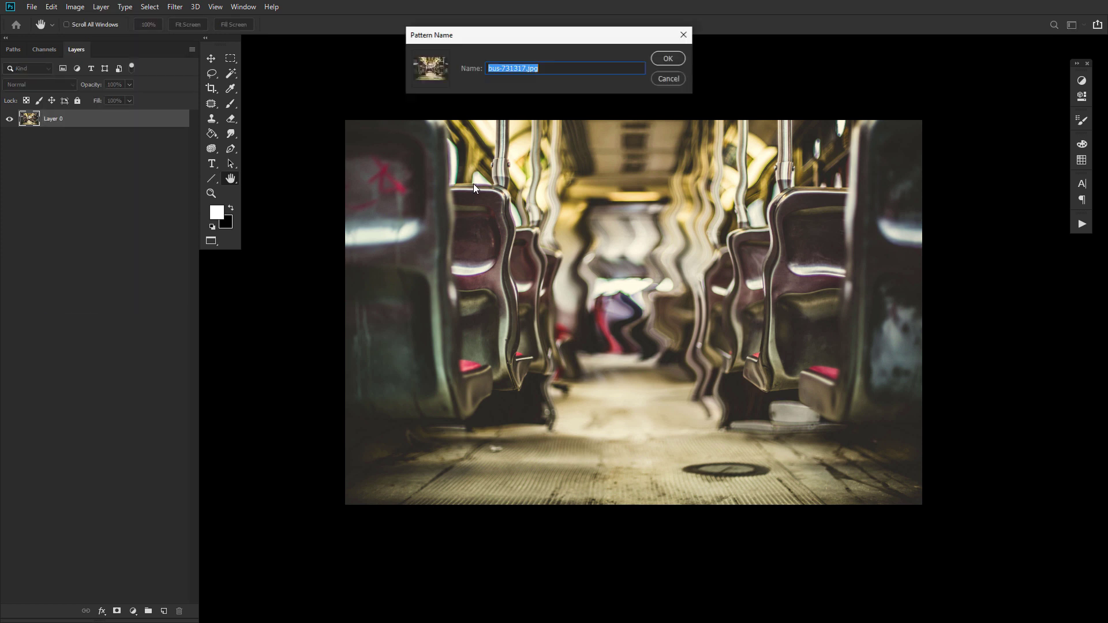
{"action": "type", "text": "Refle"}
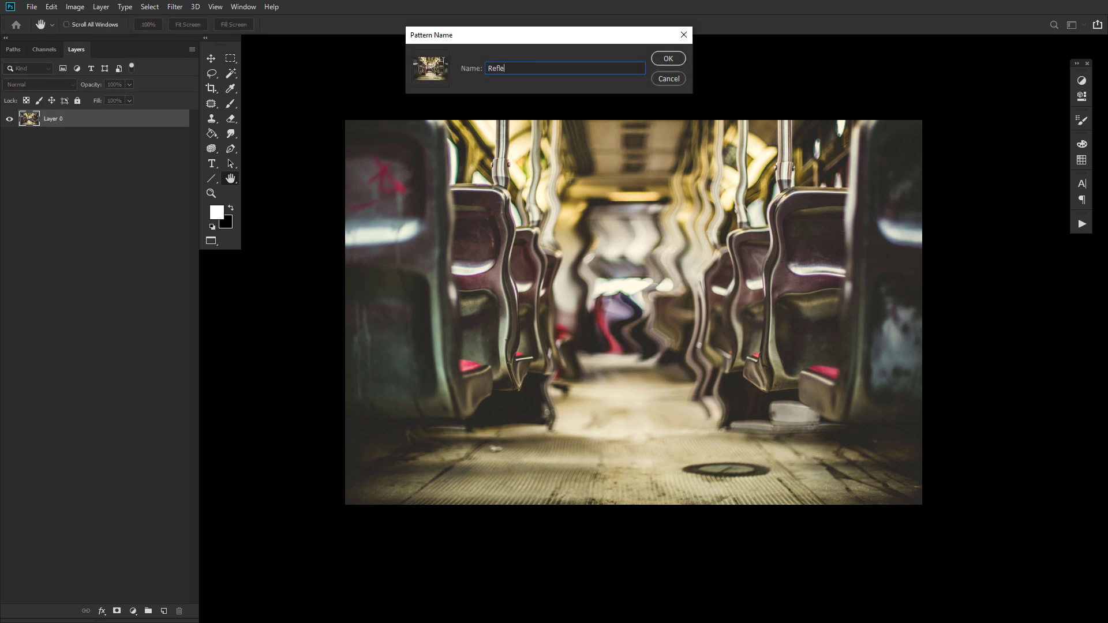
{"action": "type", "text": "ction"}
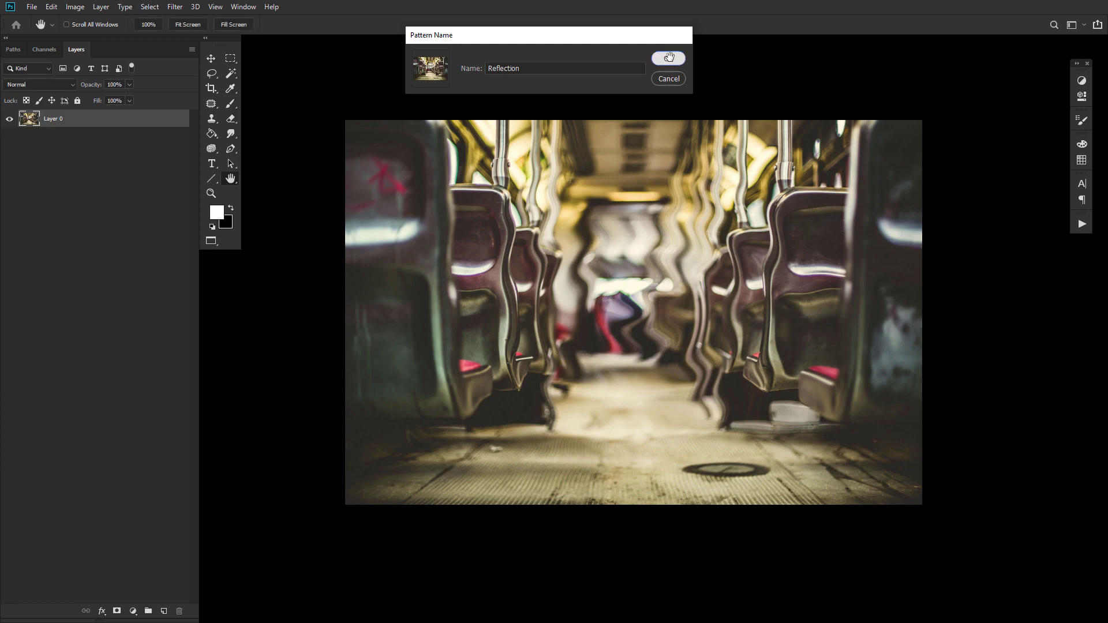
{"action": "left_click", "coordinate": [669, 59]}
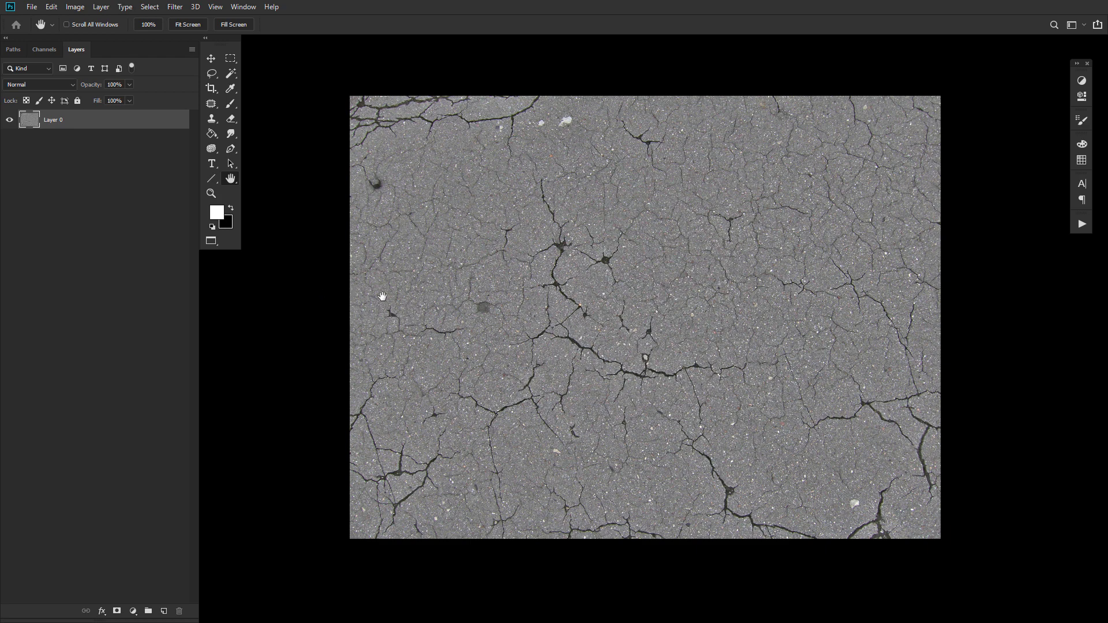
Step: Give the asphalt layer a radial Multiply gradient overlay at 100% opacity and 150% scale
{"action": "double_click", "coordinate": [141, 127]}
{"action": "left_click_drag", "start_coordinate": [605, 125], "coordinate": [662, 139]}
{"action": "left_click", "coordinate": [422, 307]}
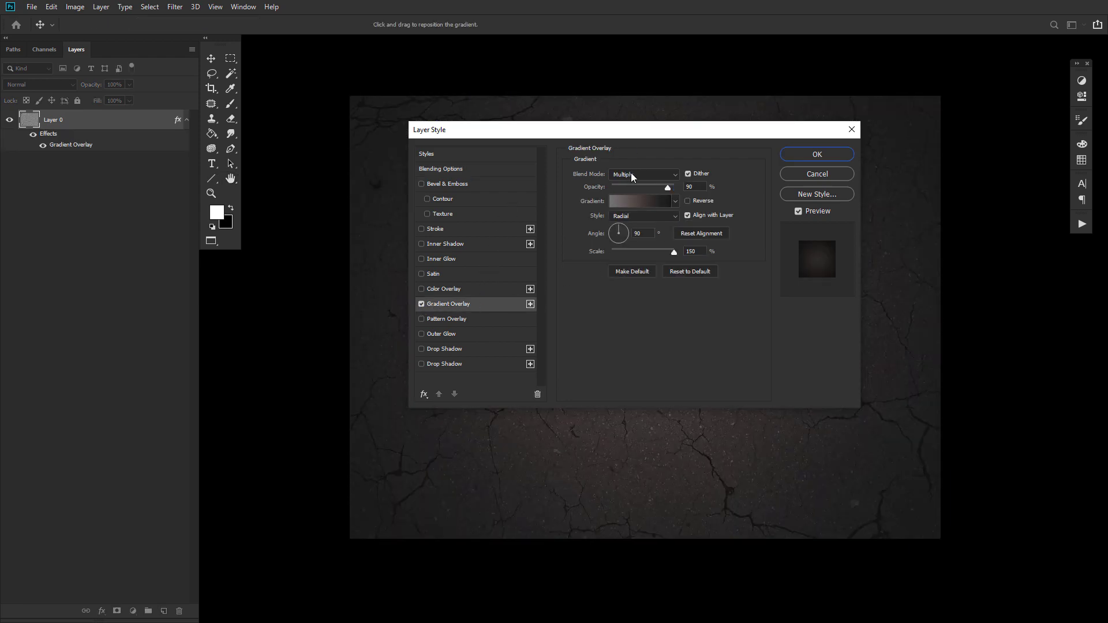
{"action": "left_click", "coordinate": [648, 175]}
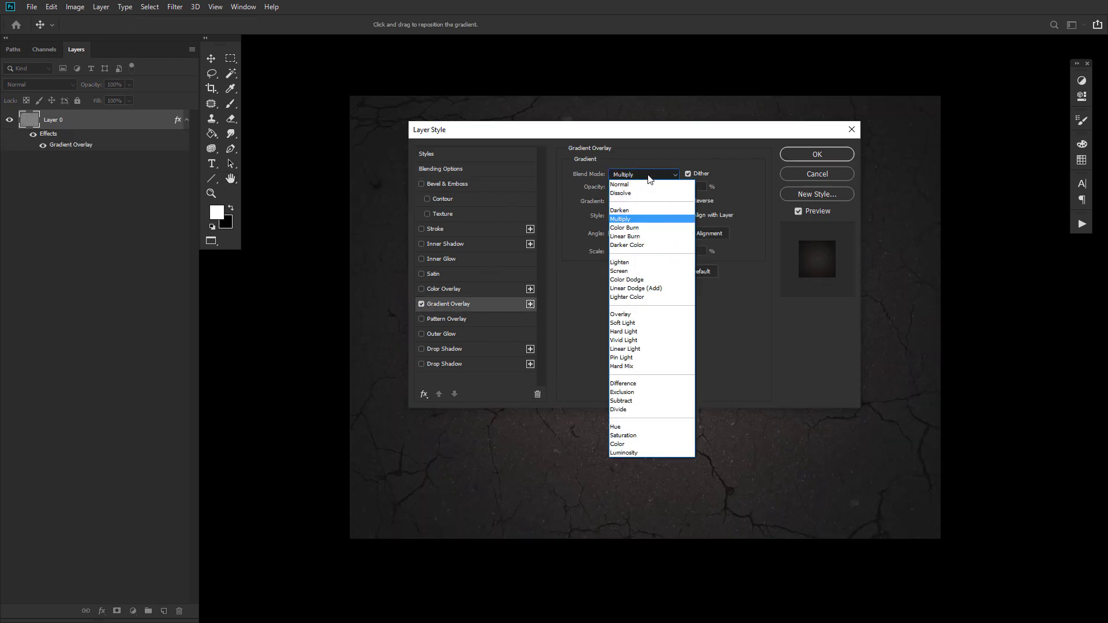
{"action": "left_click", "coordinate": [648, 178]}
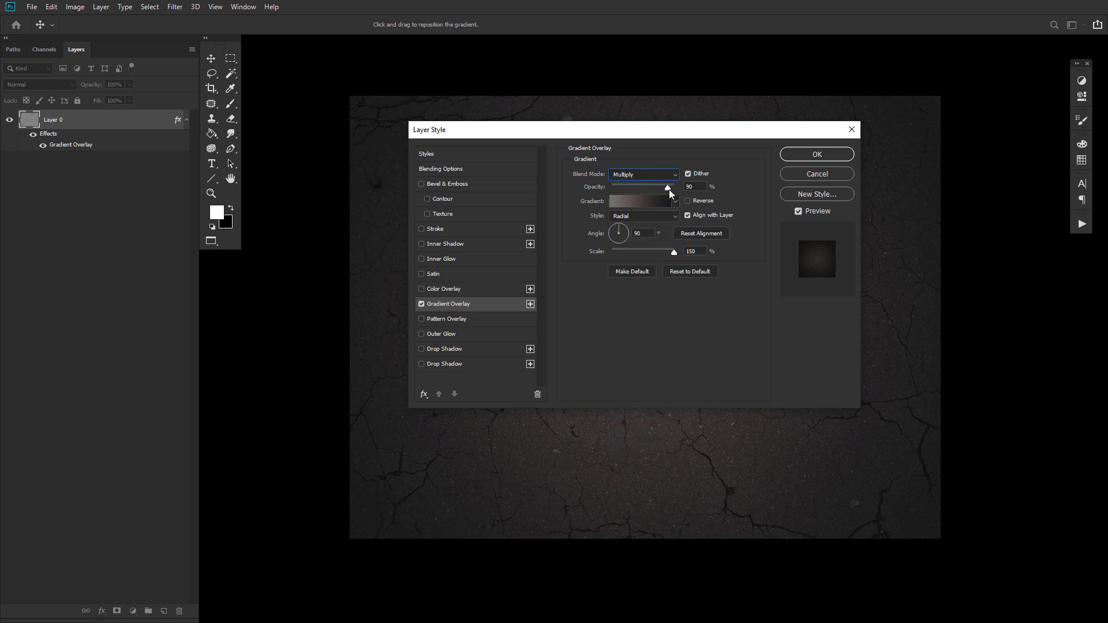
{"action": "left_click_drag", "start_coordinate": [670, 193], "coordinate": [678, 190]}
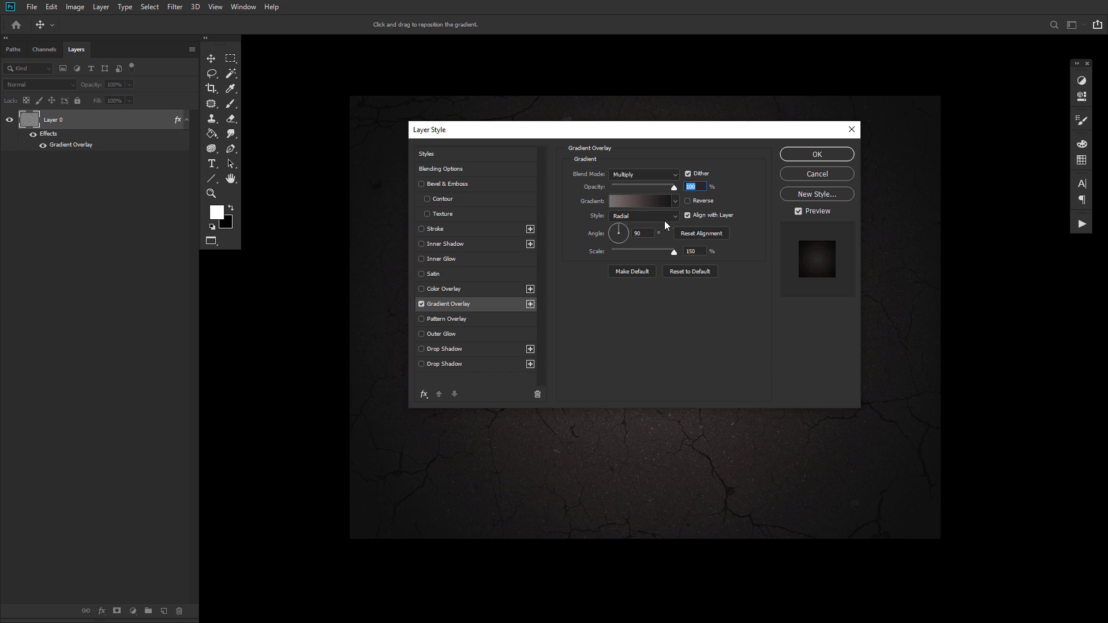
{"action": "left_click", "coordinate": [673, 253]}
{"action": "left_click", "coordinate": [668, 203]}
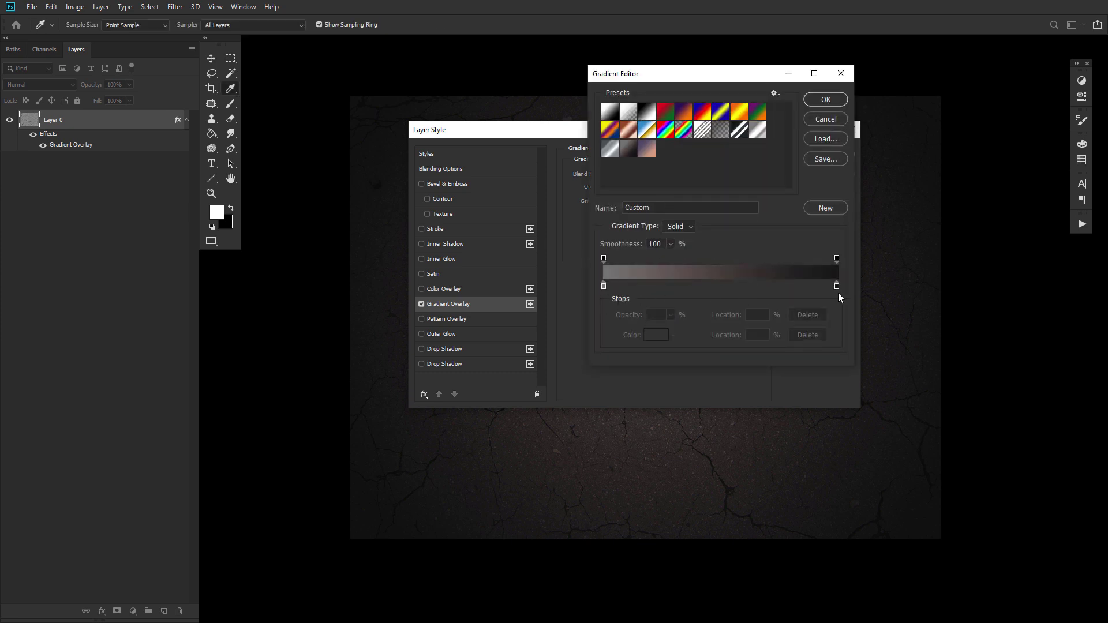
{"action": "left_click", "coordinate": [831, 103]}
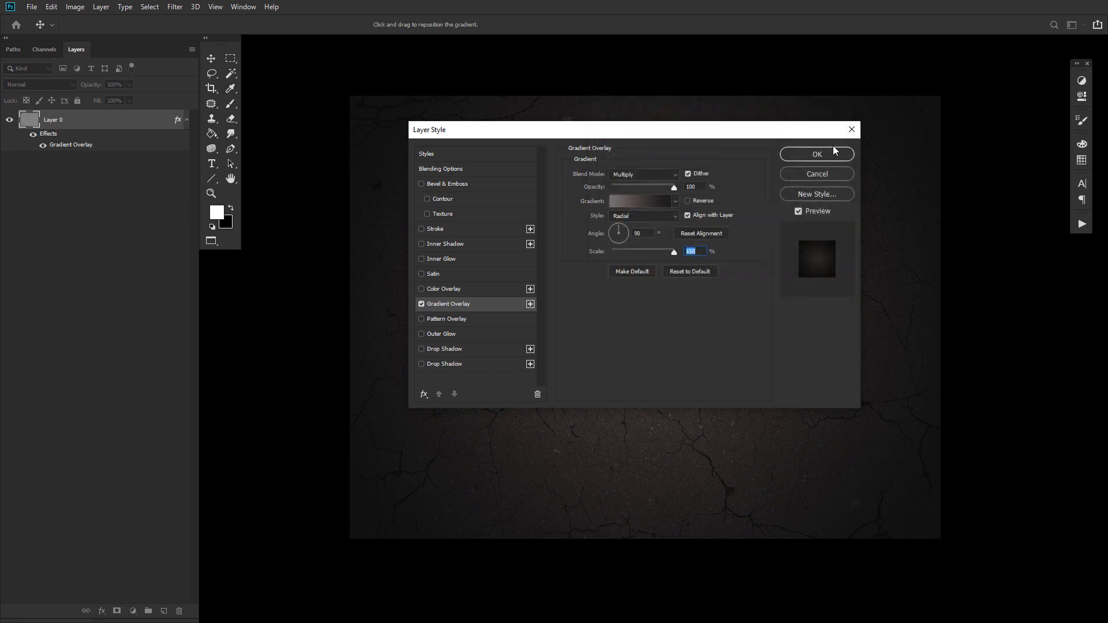
{"action": "left_click", "coordinate": [831, 155]}
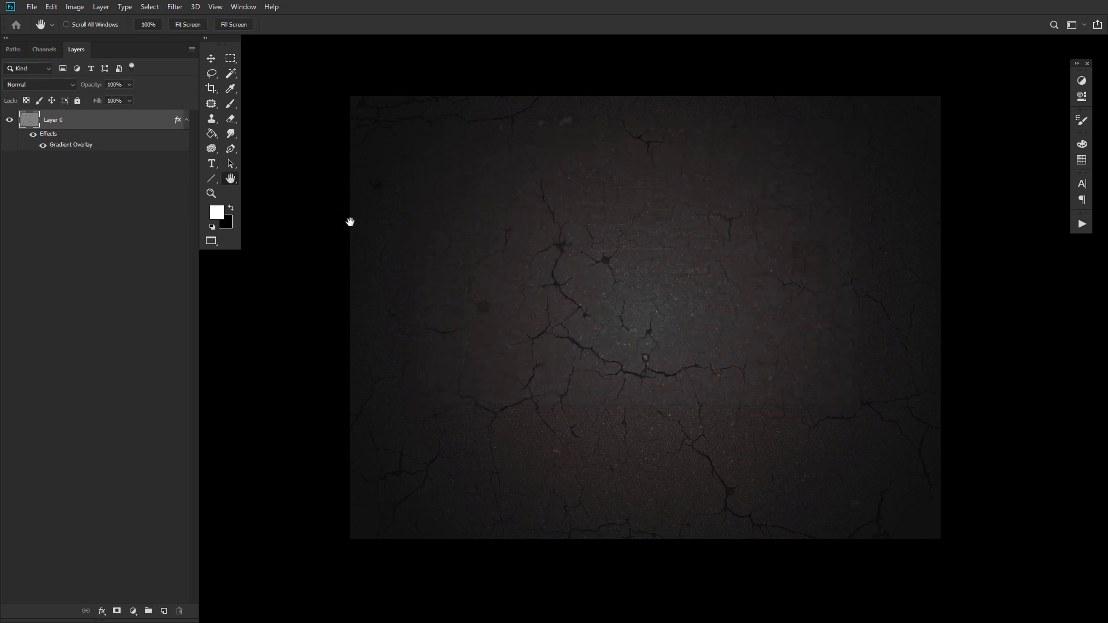
Step: Type 'REFLECTION' as a new text layer on the canvas
{"action": "left_click", "coordinate": [211, 164]}
{"action": "left_click", "coordinate": [486, 281]}
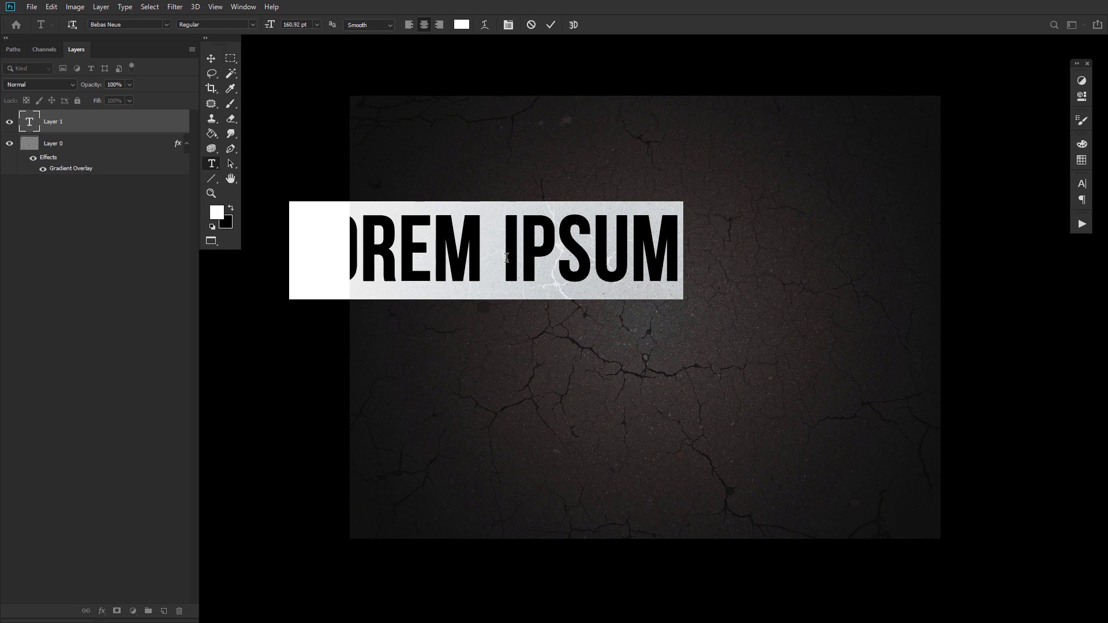
{"action": "type", "text": "RE"}
{"action": "type", "text": "FLECTION"}
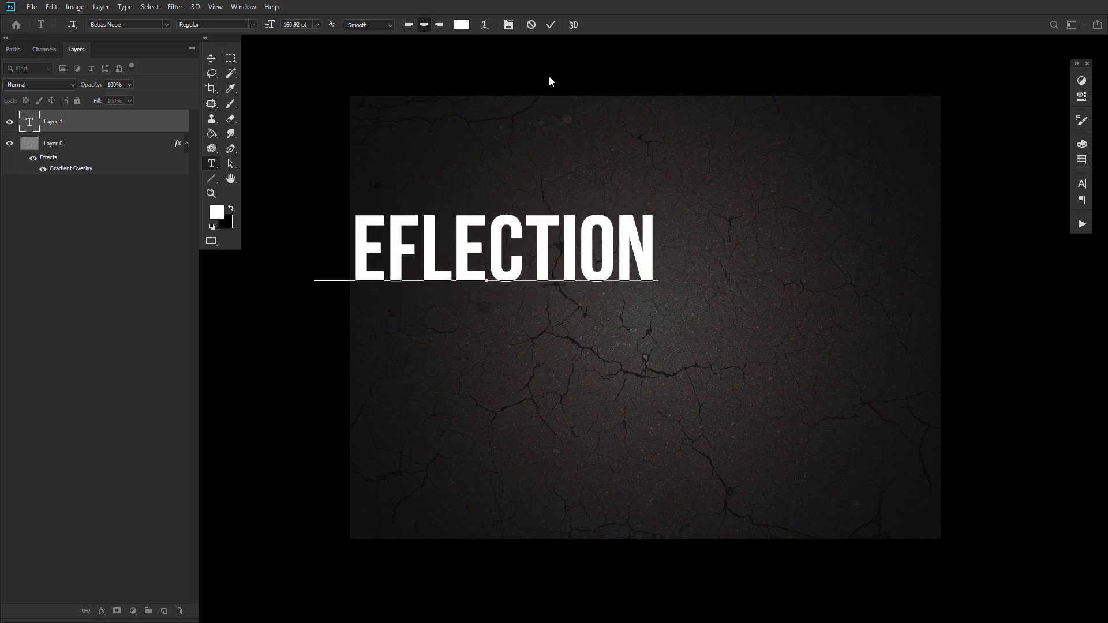
{"action": "left_click", "coordinate": [551, 25]}
Step: Centre the text on the canvas, then duplicate it with the copy's fill at 0%
{"action": "left_click", "coordinate": [211, 60]}
{"action": "left_click_drag", "start_coordinate": [570, 260], "coordinate": [731, 293]}
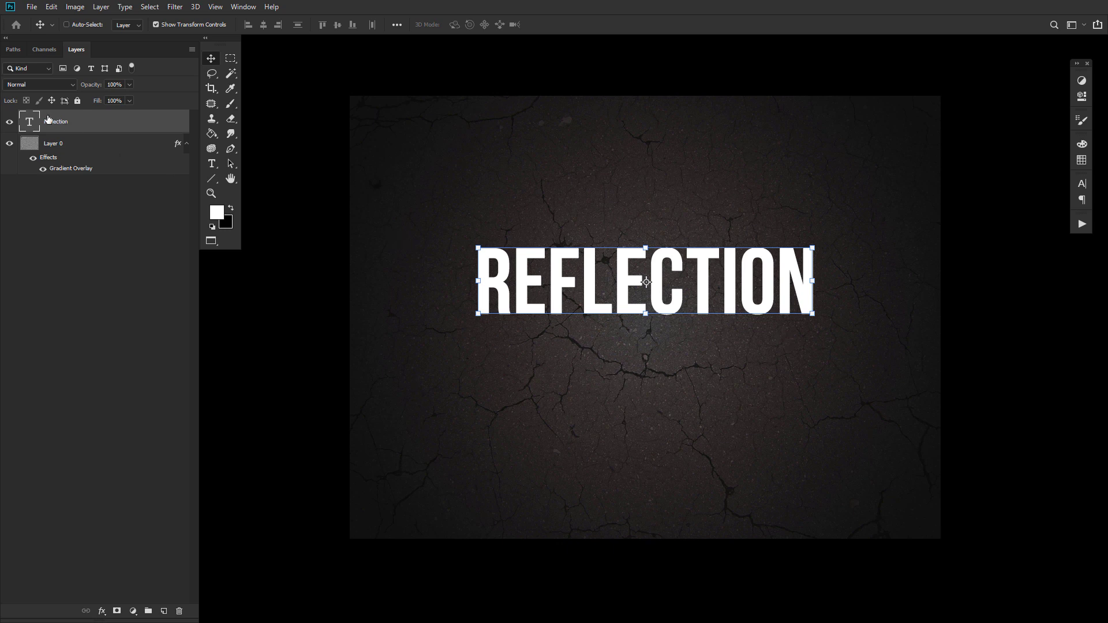
{"action": "key", "text": "ctrl+j"}
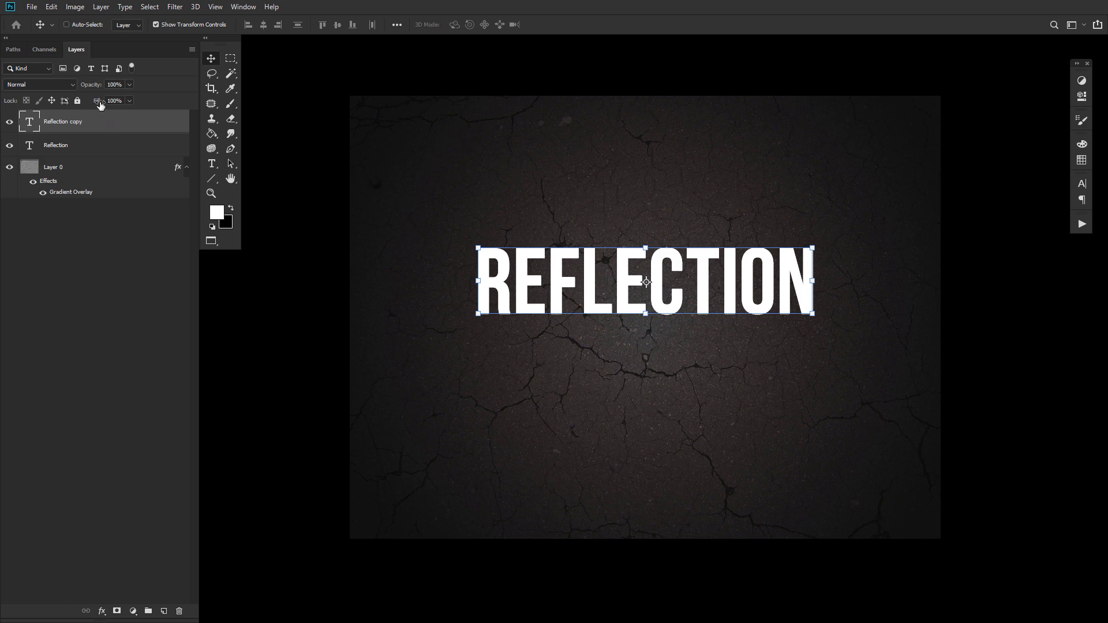
{"action": "left_click_drag", "start_coordinate": [97, 101], "coordinate": [12, 104]}
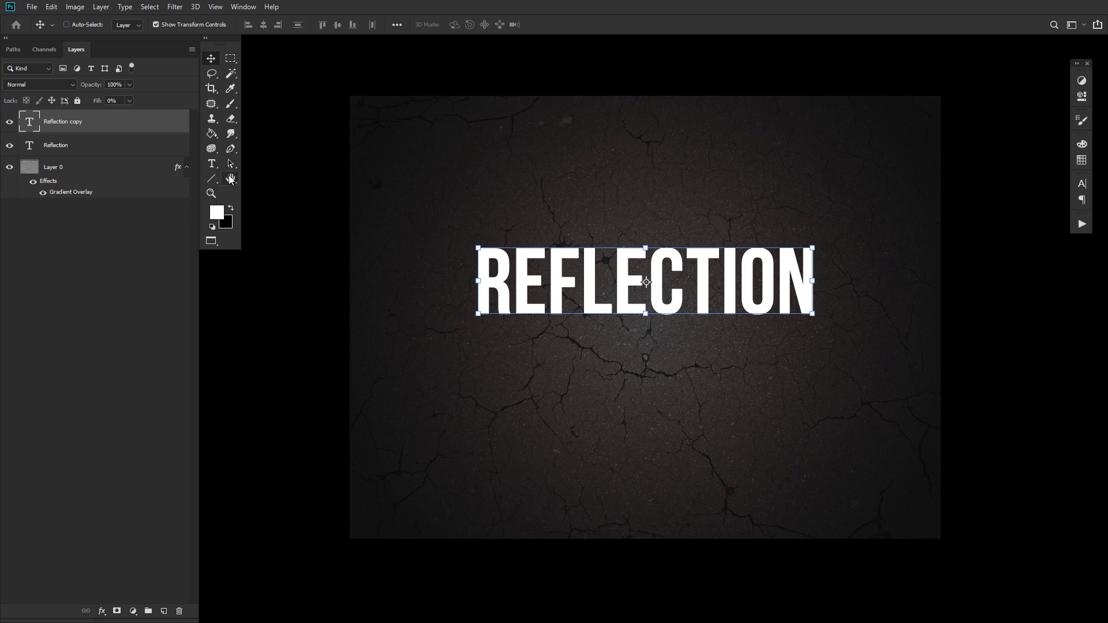
{"action": "key", "text": "ctrl+comma"}
{"action": "key", "text": "alt+bracketleft"}
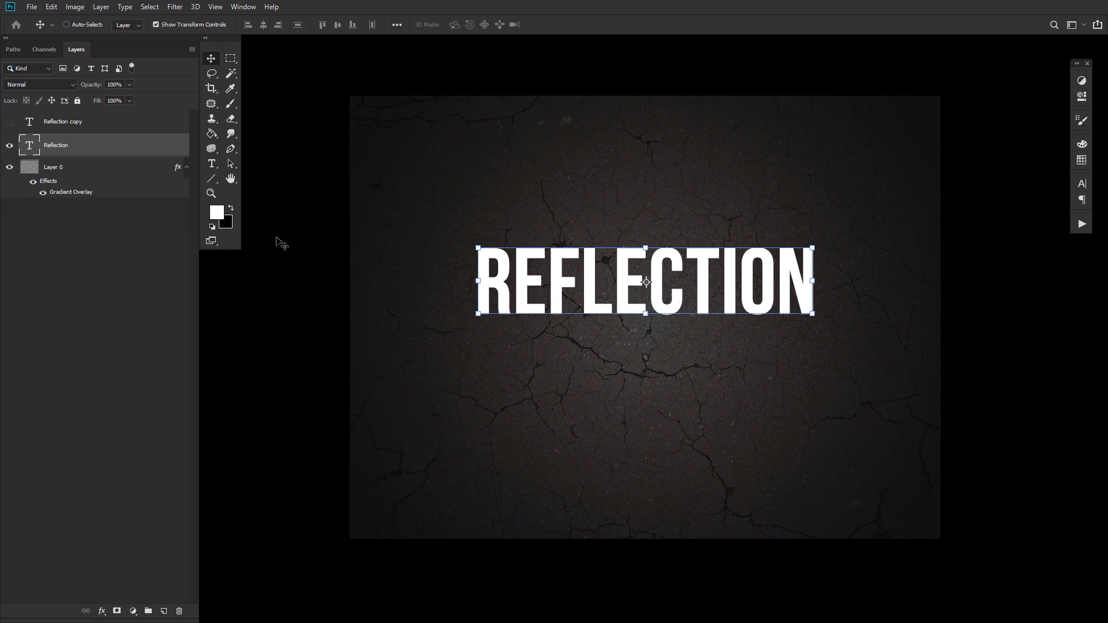
Step: Add a Bevel & Emboss effect to the REFLECTION text layer
{"action": "double_click", "coordinate": [161, 148]}
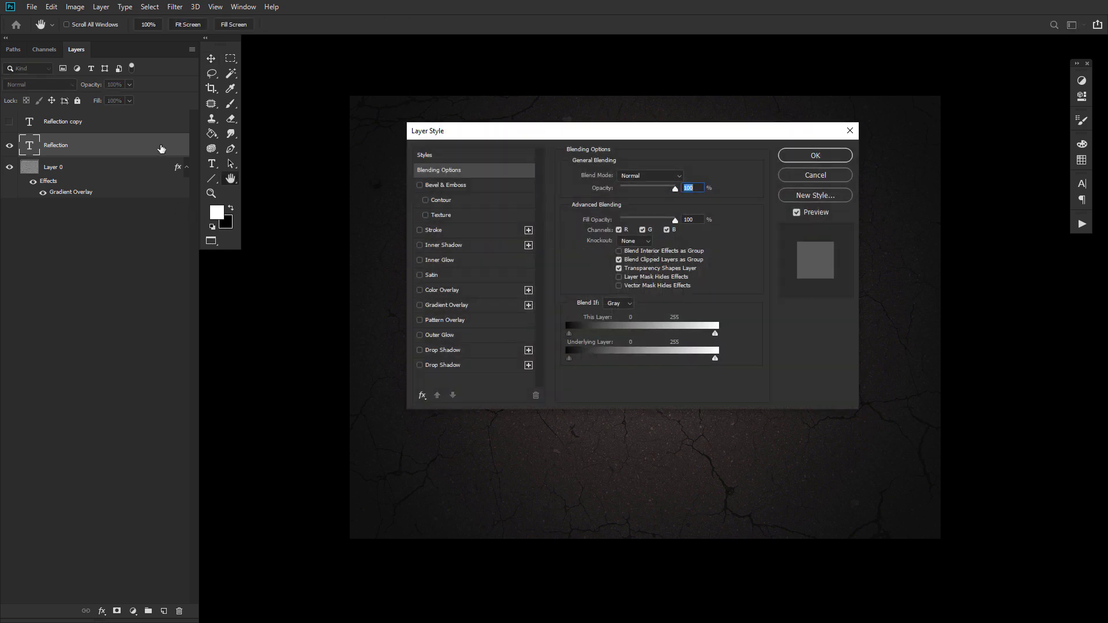
{"action": "left_click", "coordinate": [420, 187]}
{"action": "left_click", "coordinate": [489, 192]}
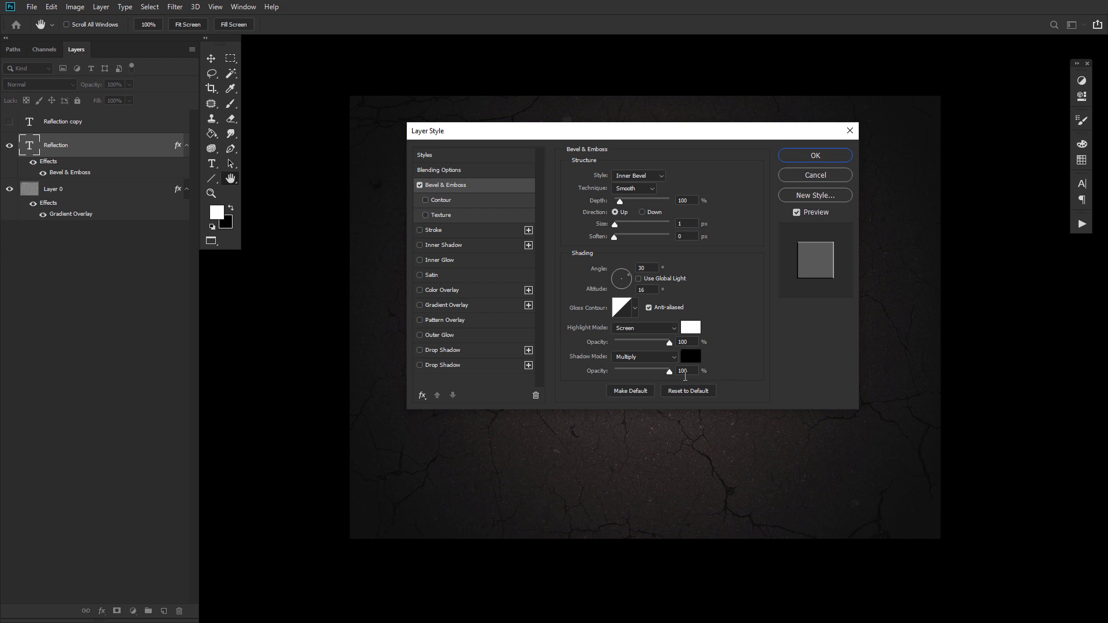
Step: Enable the bevel's contour and set it to the Cove - Shallow preset
{"action": "left_click", "coordinate": [426, 201]}
{"action": "left_click", "coordinate": [462, 207]}
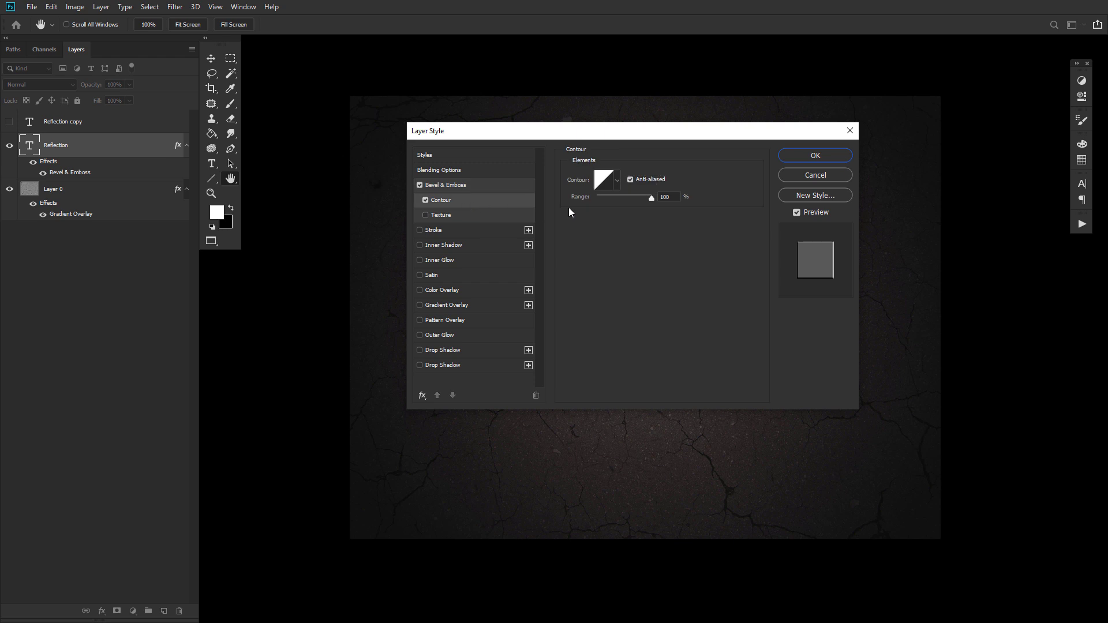
{"action": "left_click", "coordinate": [605, 179]}
{"action": "left_click", "coordinate": [532, 128]}
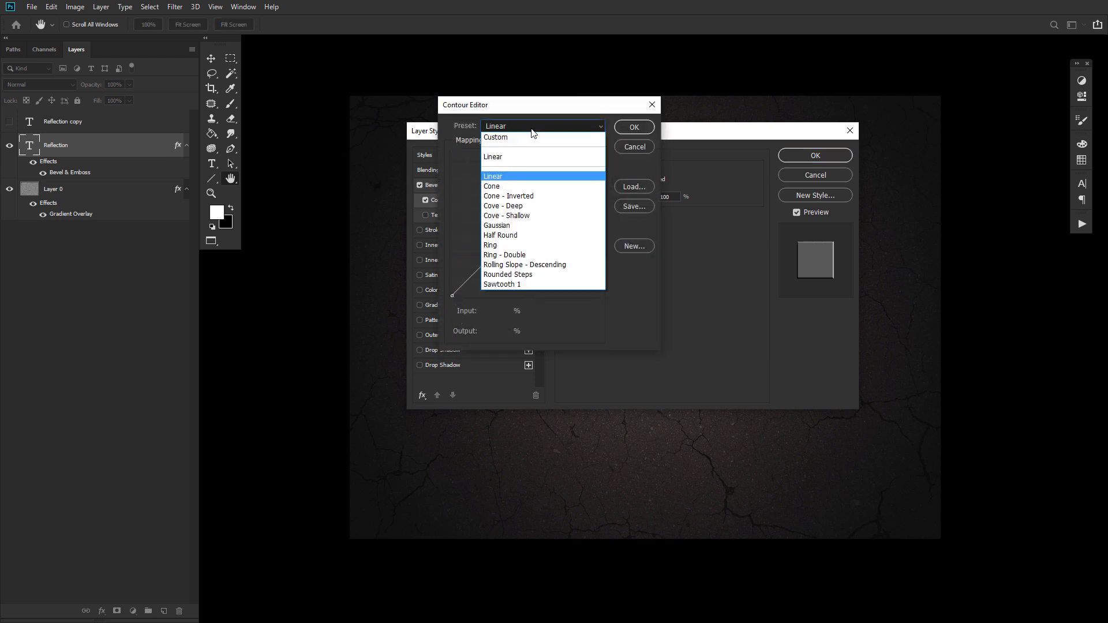
{"action": "left_click", "coordinate": [523, 215]}
{"action": "left_click", "coordinate": [633, 128]}
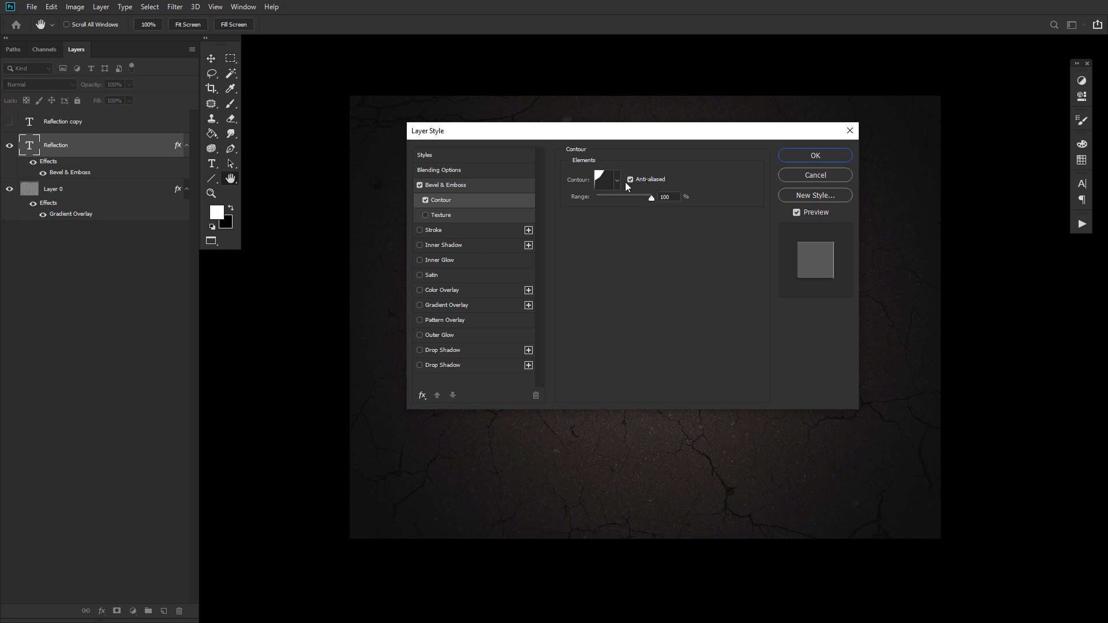
{"action": "left_click", "coordinate": [653, 200]}
Step: Add a 1 px inside stroke filled with the 'stainless steel xx' gradient
{"action": "left_click", "coordinate": [420, 230]}
{"action": "left_click", "coordinate": [456, 229]}
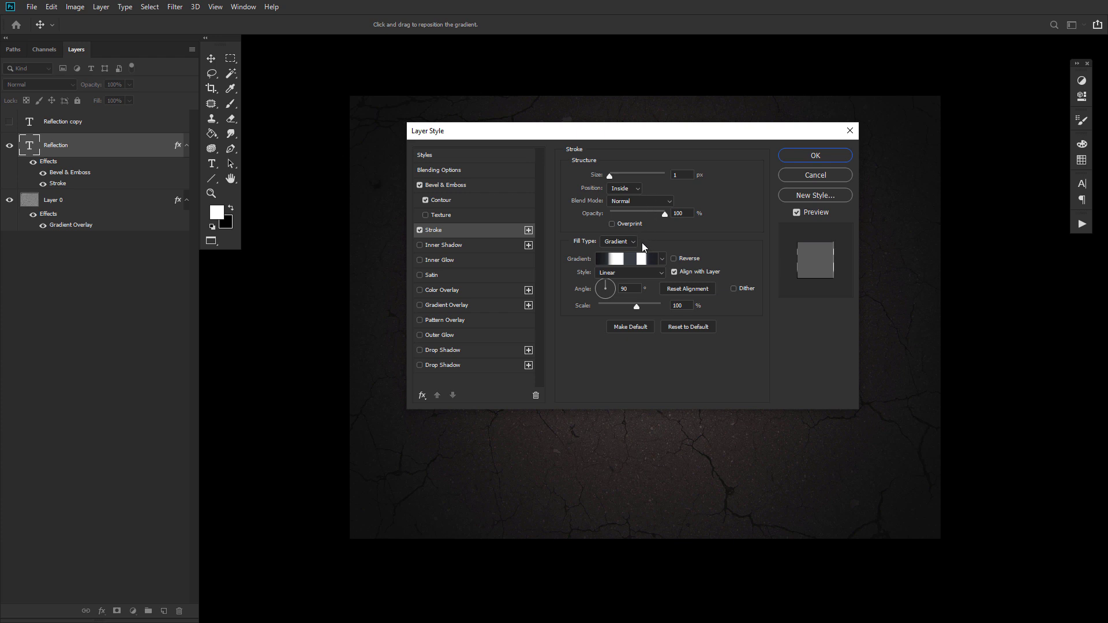
{"action": "left_click", "coordinate": [638, 259]}
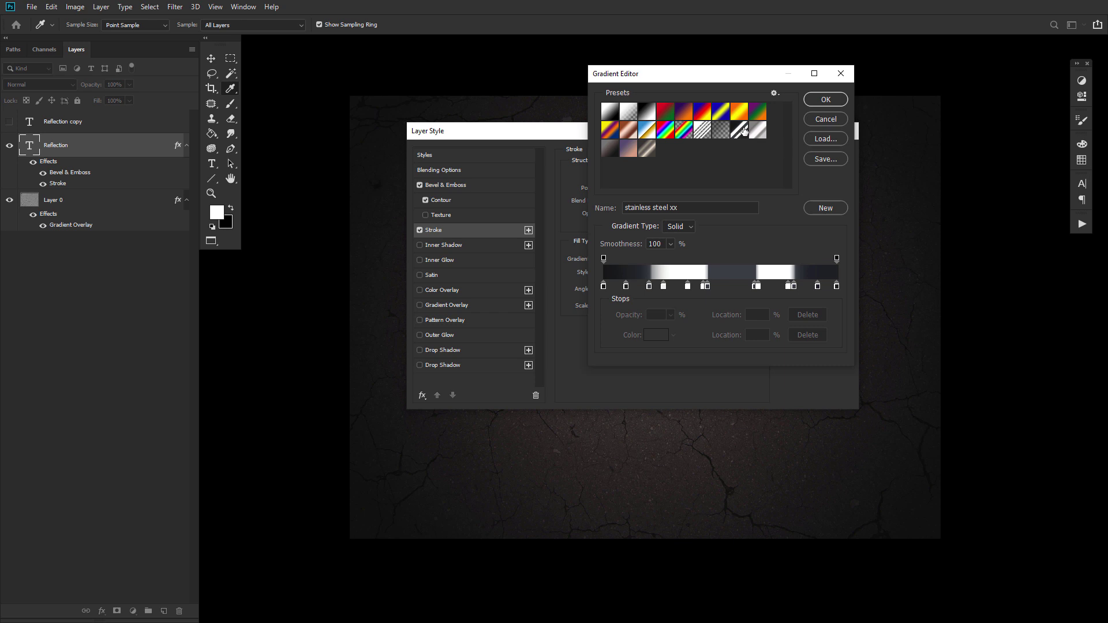
{"action": "left_click", "coordinate": [824, 103]}
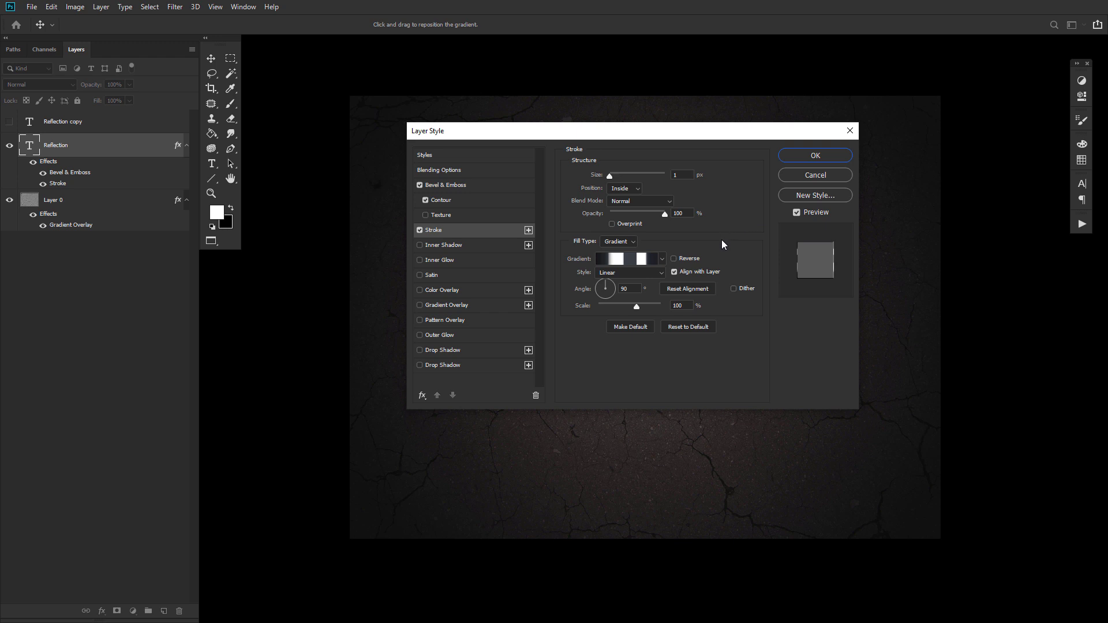
Step: Add an Inner Shadow and a white Vivid Light Inner Glow of 3 px size
{"action": "left_click", "coordinate": [478, 244]}
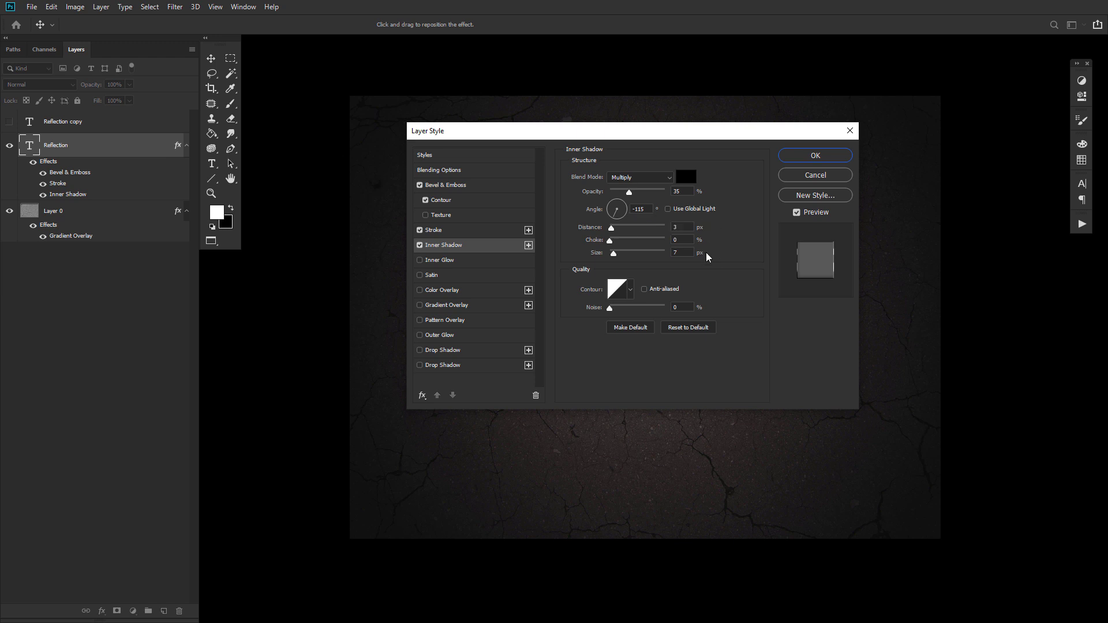
{"action": "left_click", "coordinate": [421, 260]}
{"action": "left_click", "coordinate": [468, 260]}
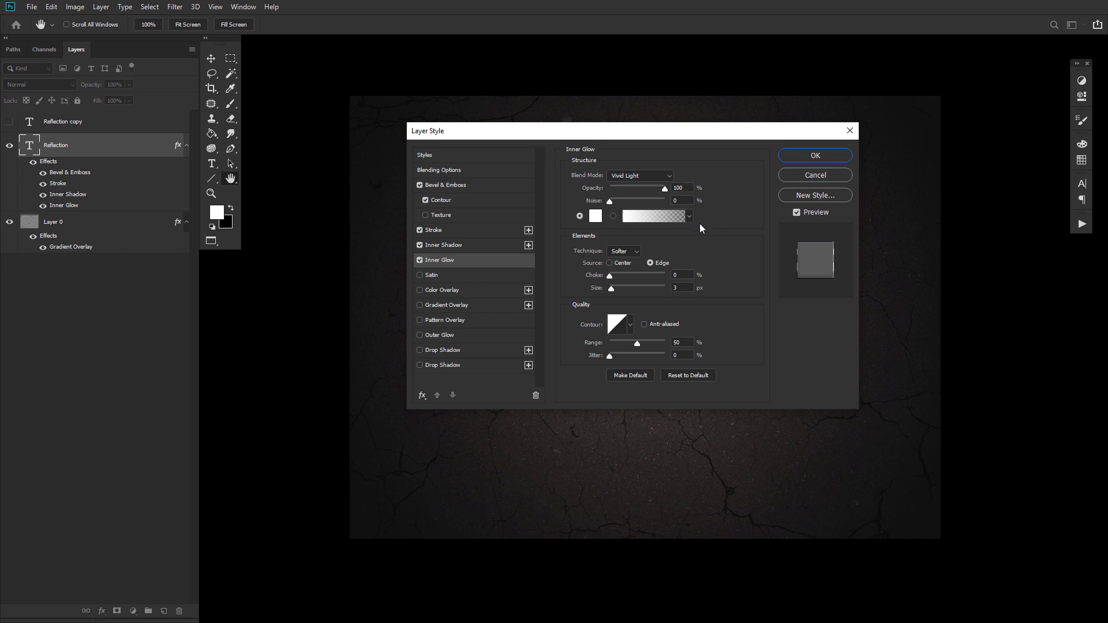
{"action": "left_click", "coordinate": [594, 216]}
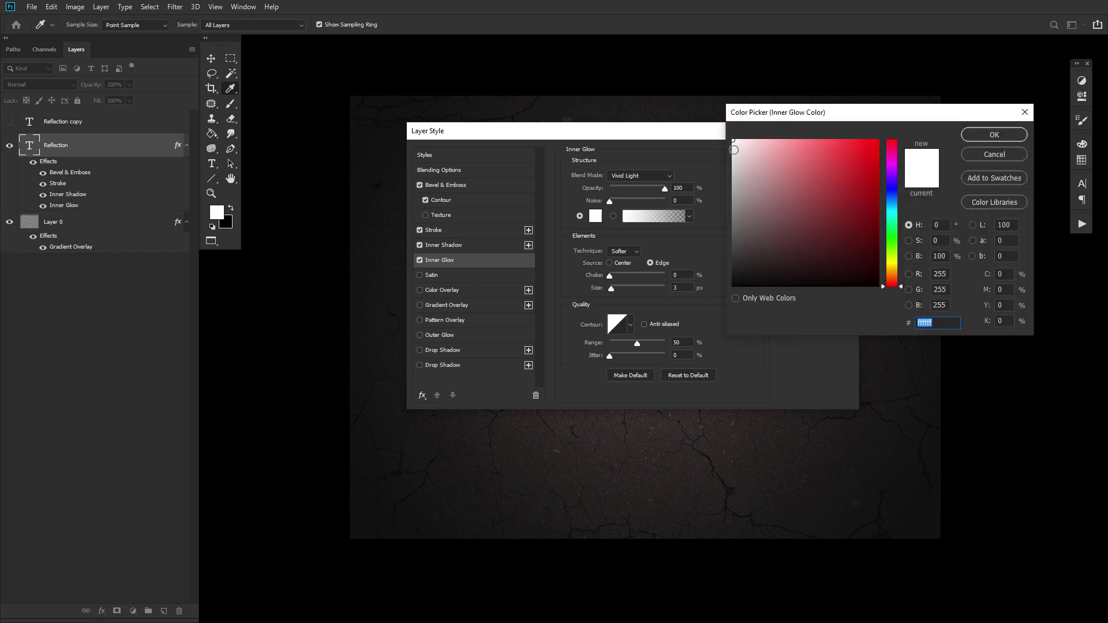
{"action": "left_click", "coordinate": [980, 135]}
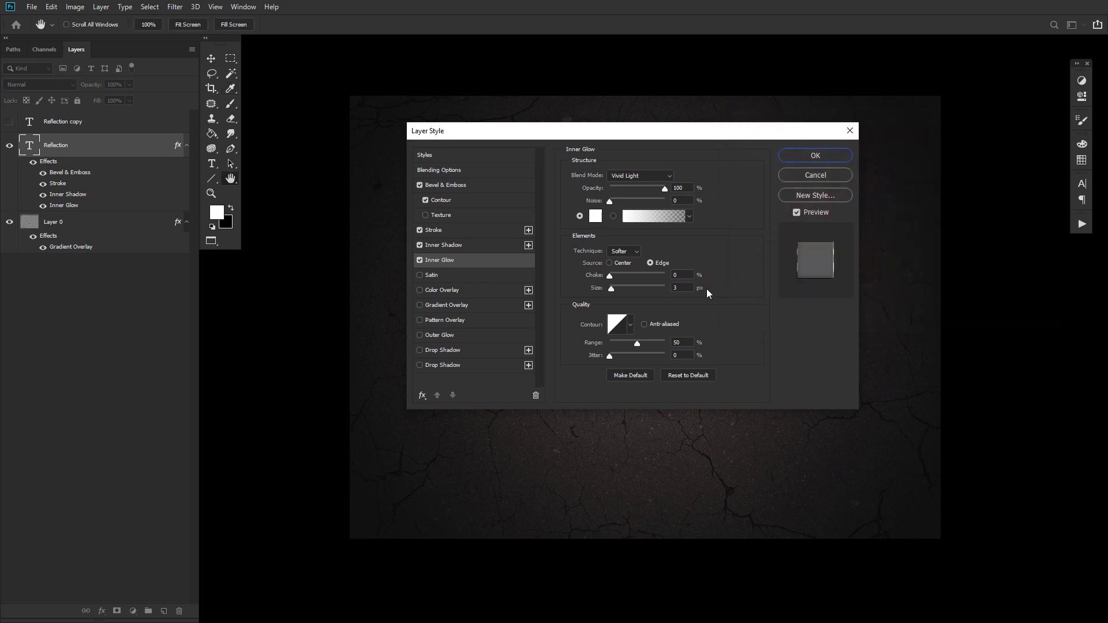
Step: Add a reversed radial Color-mode gradient overlay using 'stove pipe 70' at 89% opacity
{"action": "left_click", "coordinate": [420, 306]}
{"action": "left_click", "coordinate": [439, 306]}
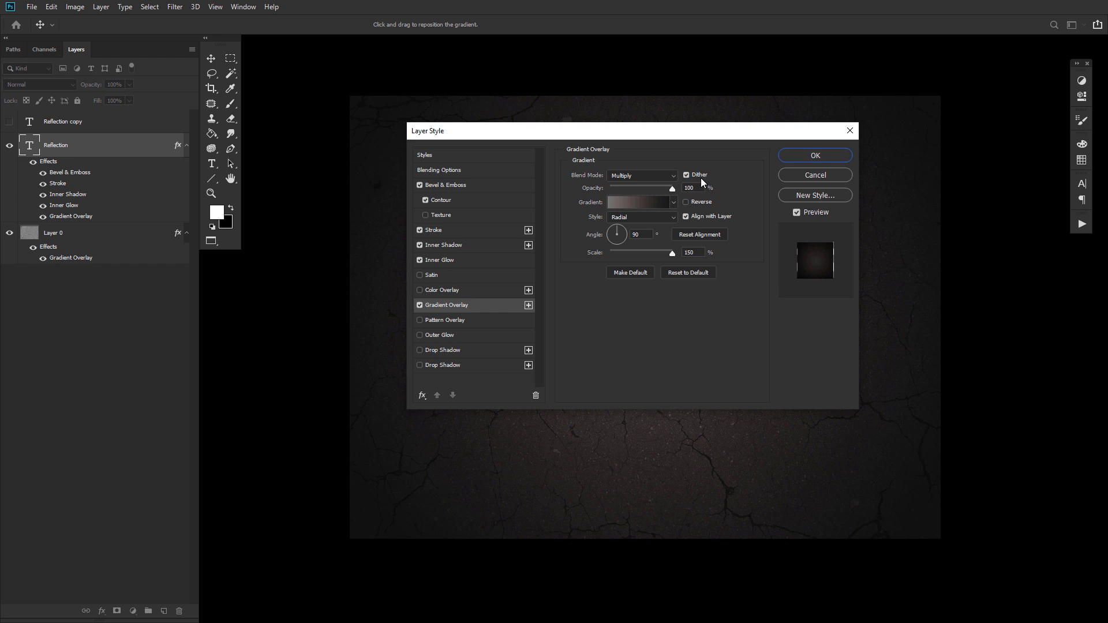
{"action": "left_click", "coordinate": [665, 176]}
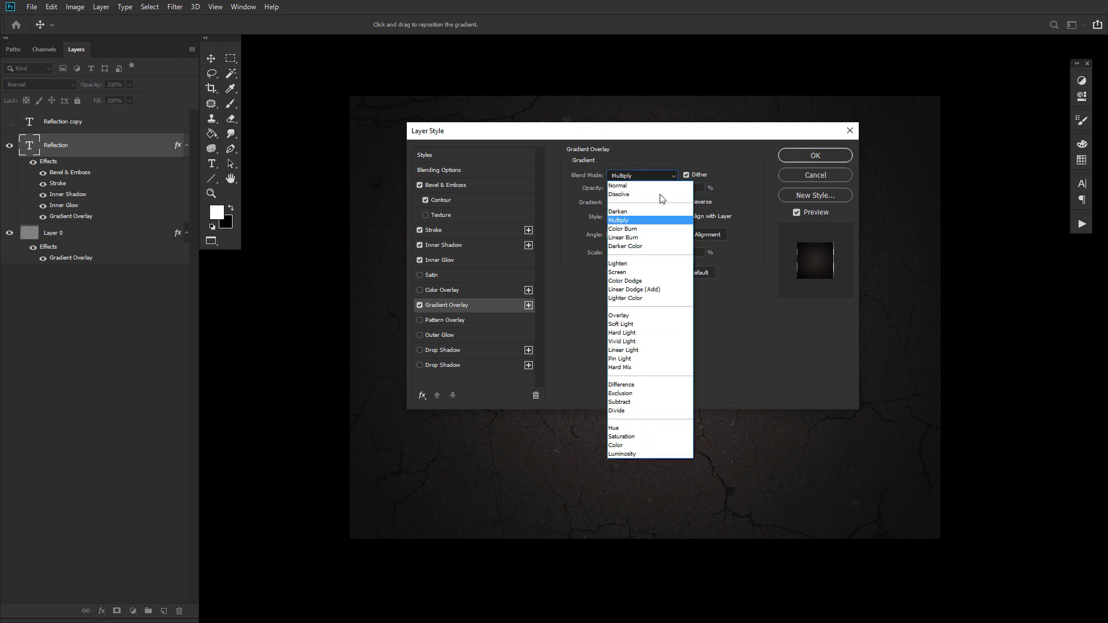
{"action": "left_click", "coordinate": [635, 448]}
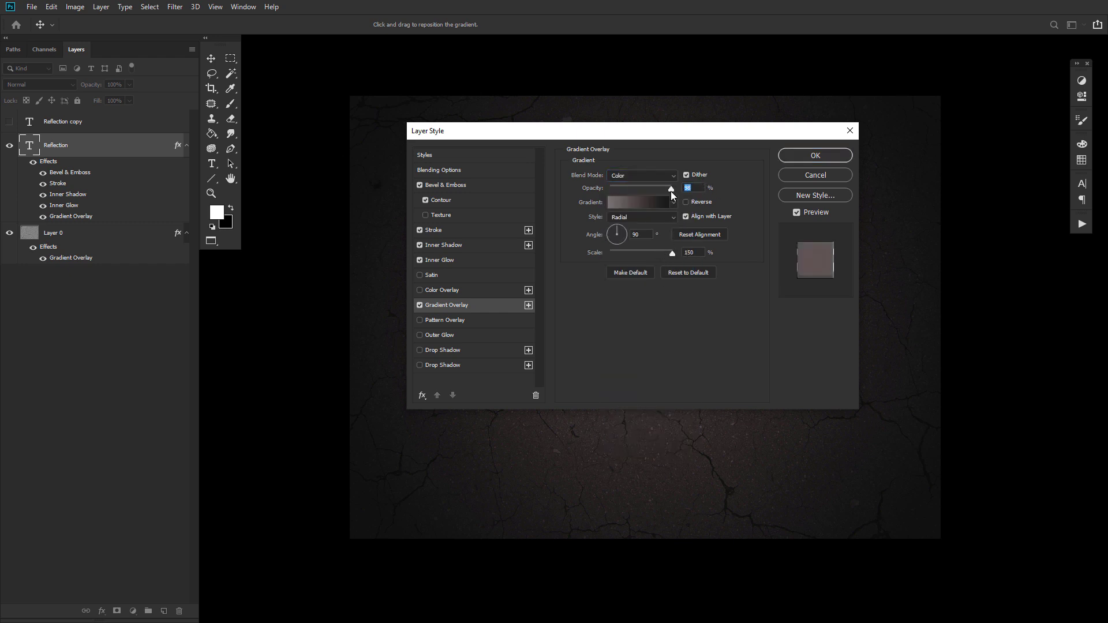
{"action": "left_click", "coordinate": [654, 208]}
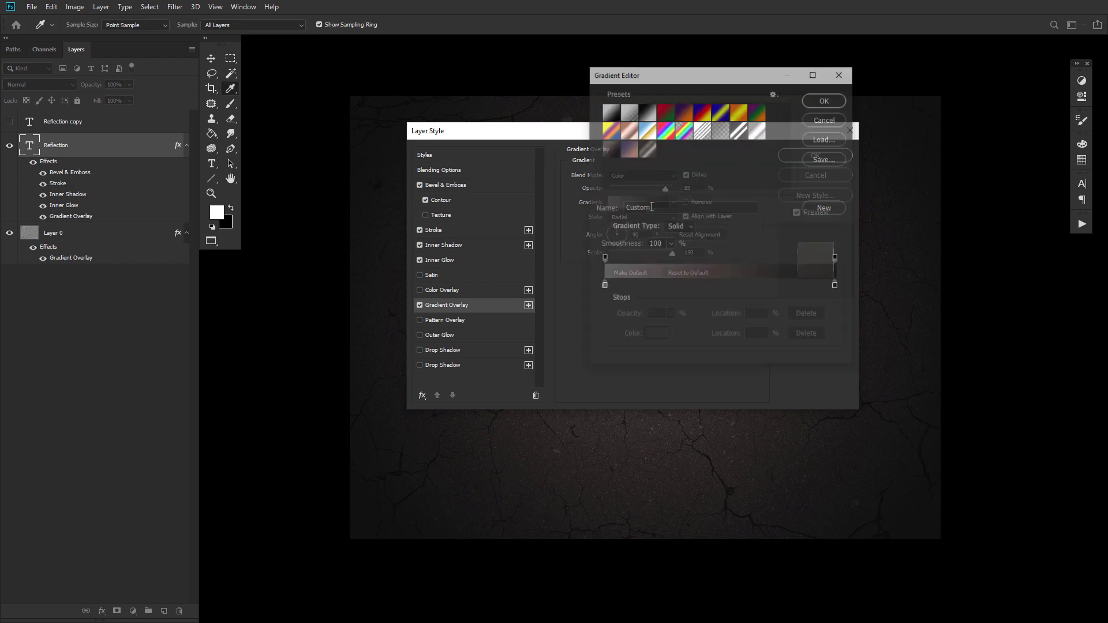
{"action": "left_click_drag", "start_coordinate": [761, 78], "coordinate": [540, 166]}
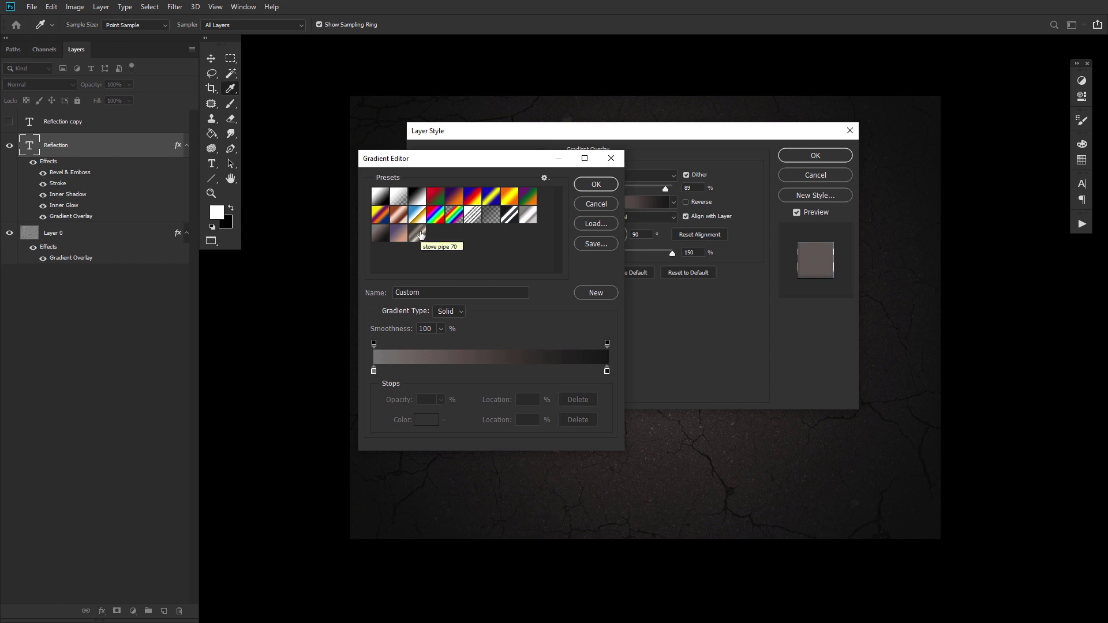
{"action": "left_click", "coordinate": [420, 234]}
{"action": "left_click", "coordinate": [598, 184]}
{"action": "left_click", "coordinate": [687, 202]}
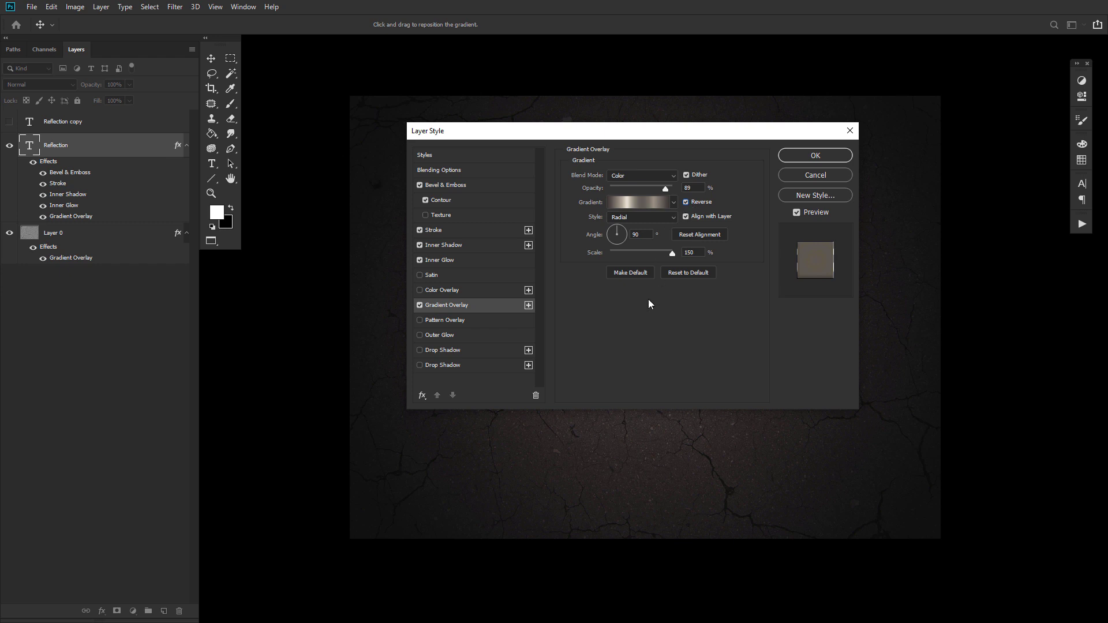
Step: Add a Pattern Overlay to the letters with its scale reduced to 61%
{"action": "left_click", "coordinate": [419, 320]}
{"action": "left_click", "coordinate": [464, 321]}
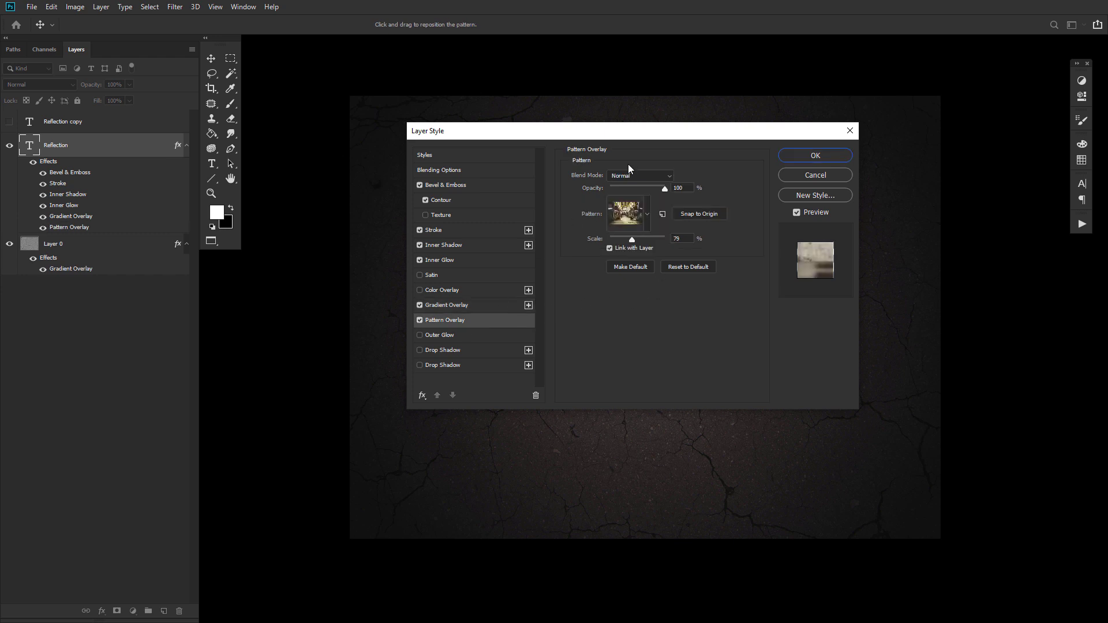
{"action": "left_click_drag", "start_coordinate": [625, 140], "coordinate": [612, 345]}
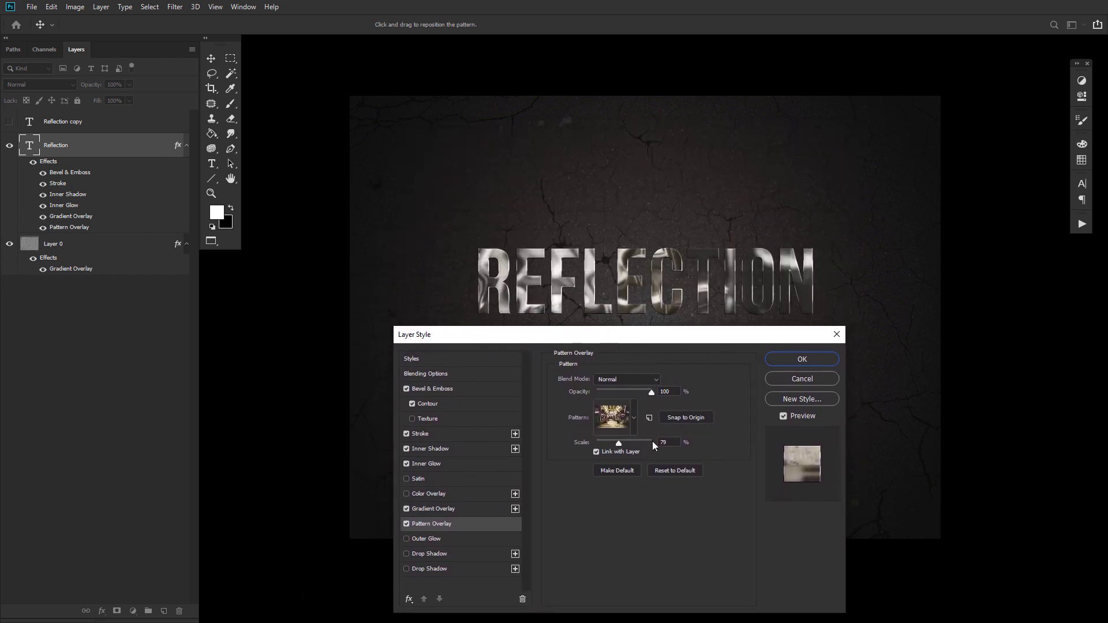
{"action": "left_click_drag", "start_coordinate": [617, 442], "coordinate": [612, 441]}
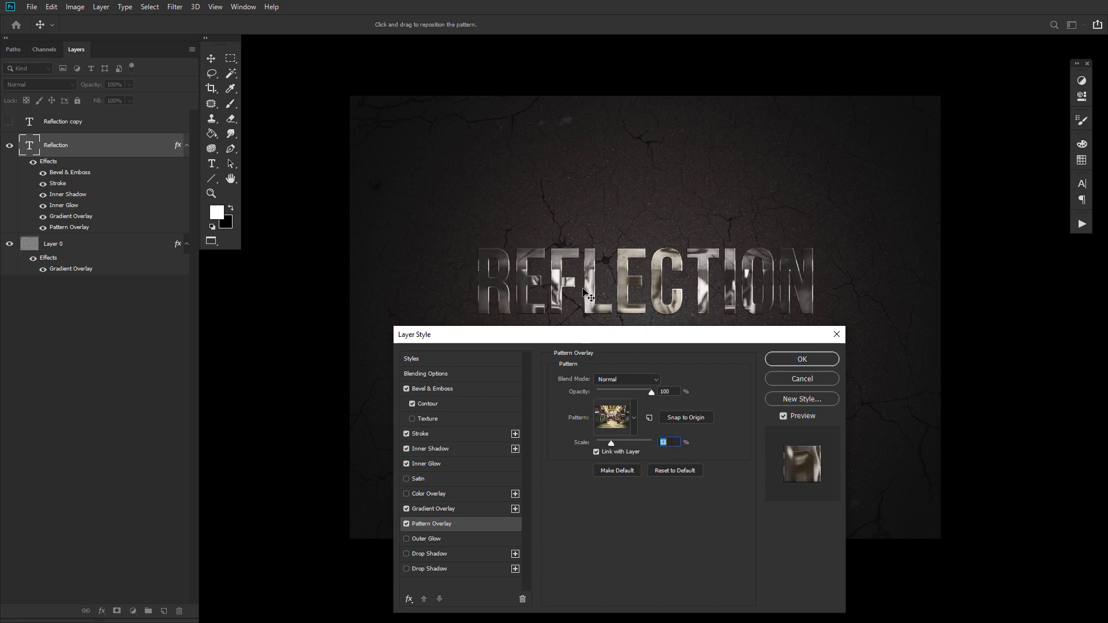
{"action": "left_click_drag", "start_coordinate": [631, 344], "coordinate": [633, 174]}
Step: Add a dark grey 404040 Multiply Outer Glow at 35% opacity and 21 px size
{"action": "left_click", "coordinate": [448, 354]}
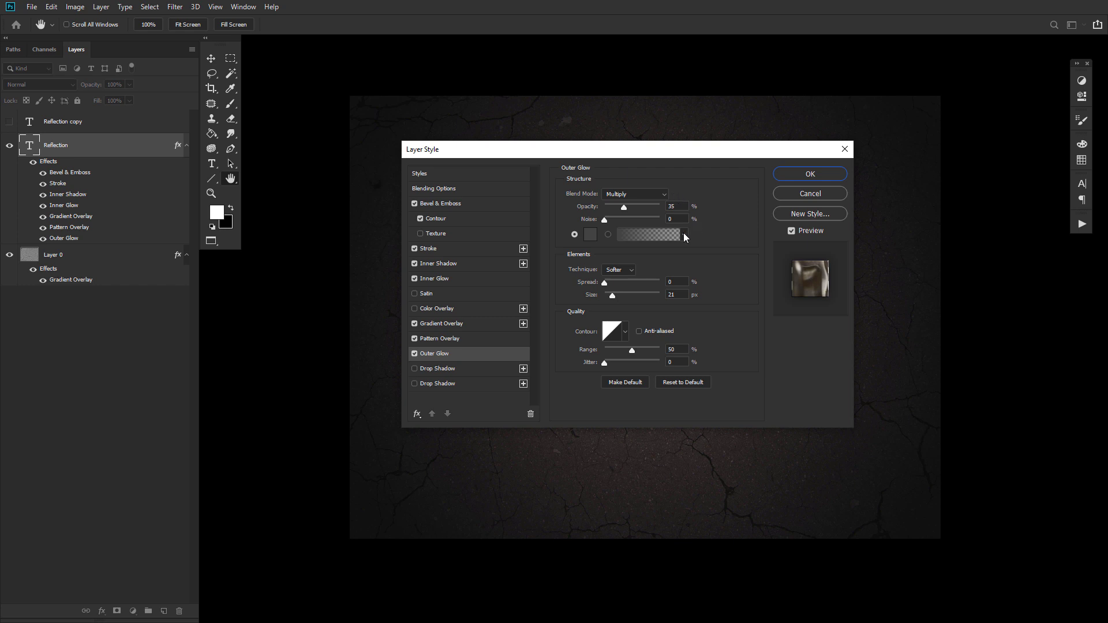
{"action": "left_click", "coordinate": [590, 234]}
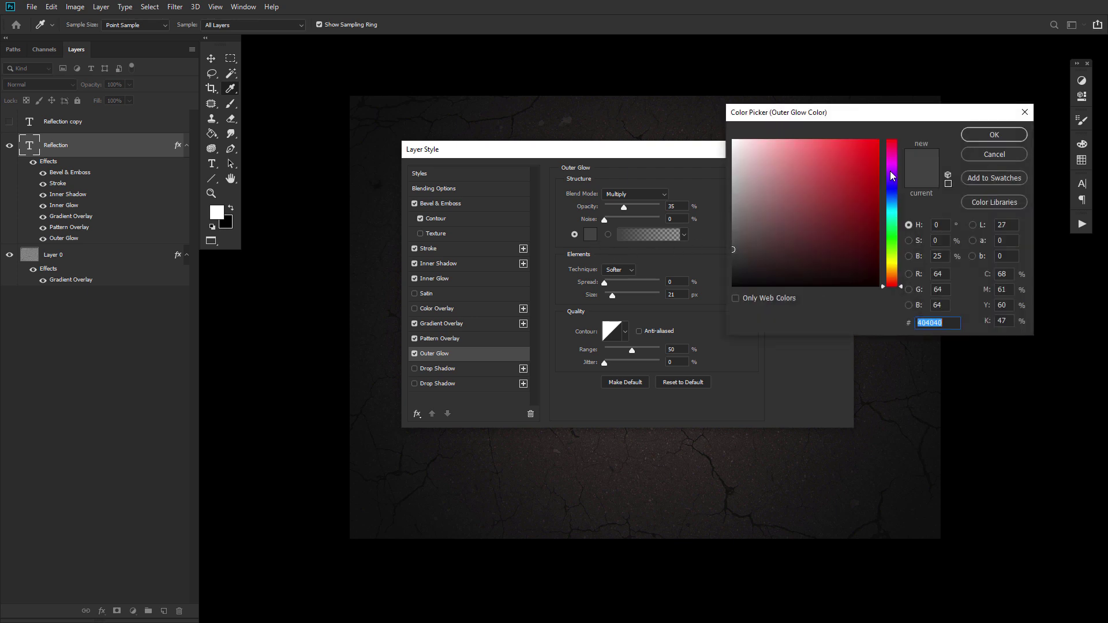
{"action": "left_click", "coordinate": [994, 135]}
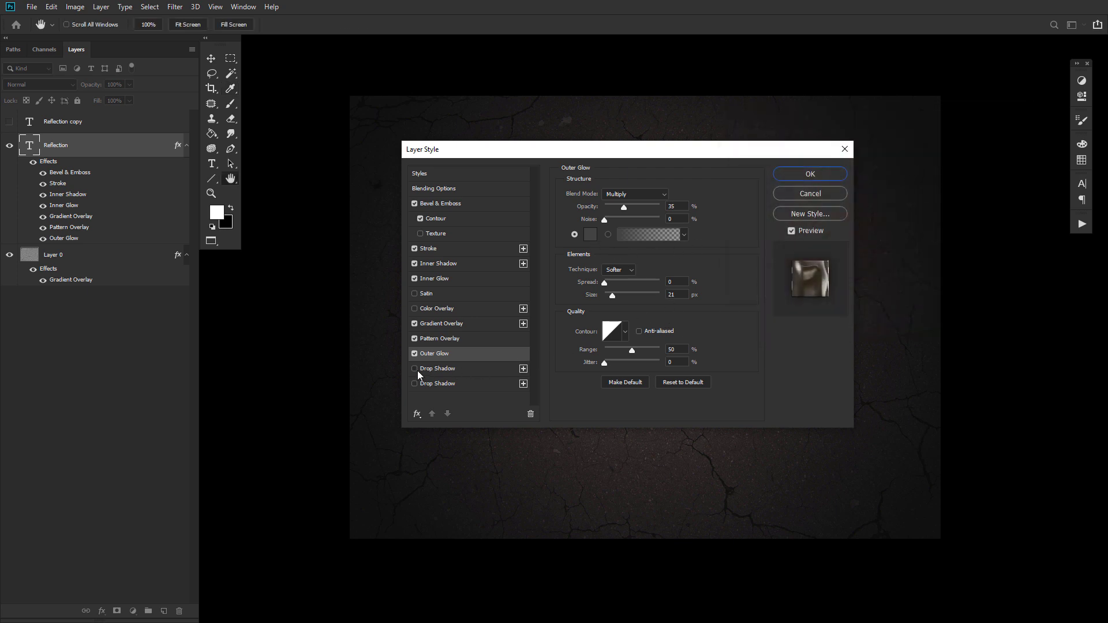
Step: Enable Drop Shadow and add a second drop shadow to the text
{"action": "left_click", "coordinate": [441, 369]}
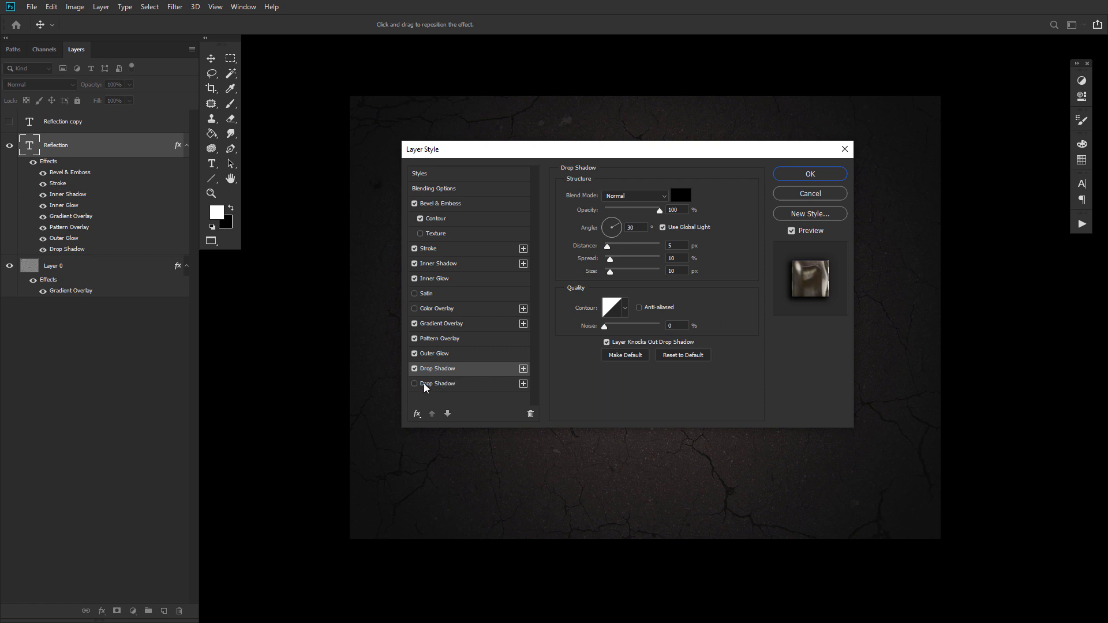
{"action": "left_click", "coordinate": [523, 369]}
{"action": "left_click", "coordinate": [478, 387]}
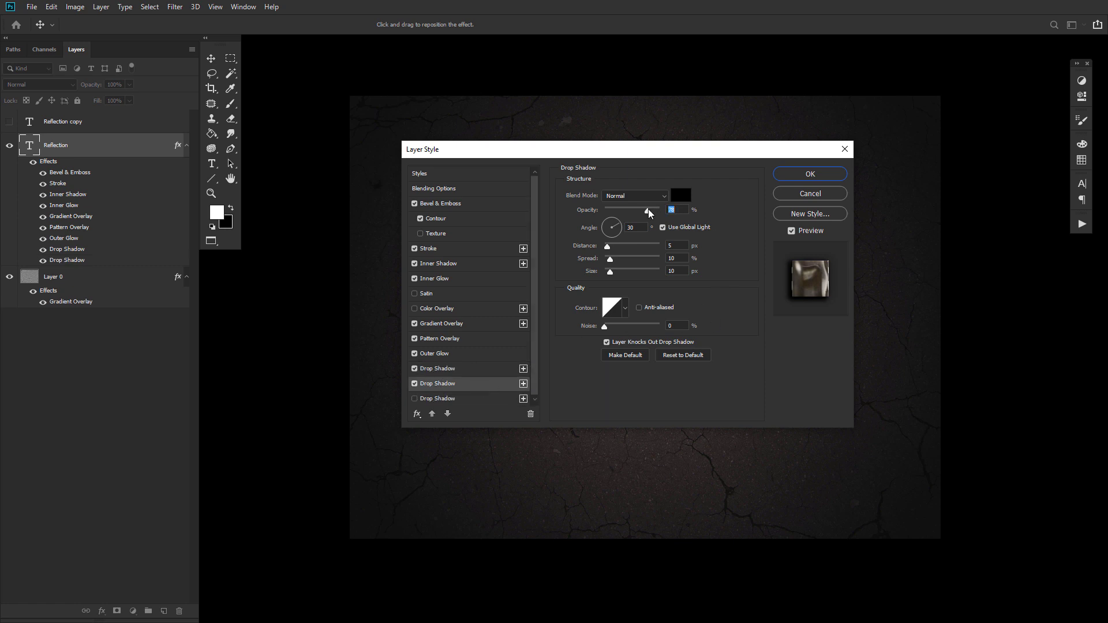
Step: Set the second shadow to 82% opacity, 132° angle, 17 px distance, 38 px size
{"action": "left_click_drag", "start_coordinate": [649, 210], "coordinate": [651, 209]}
{"action": "left_click", "coordinate": [663, 228]}
{"action": "left_click", "coordinate": [632, 228]}
{"action": "type", "text": "132"}
{"action": "key", "text": "Tab"}
{"action": "type", "text": "17"}
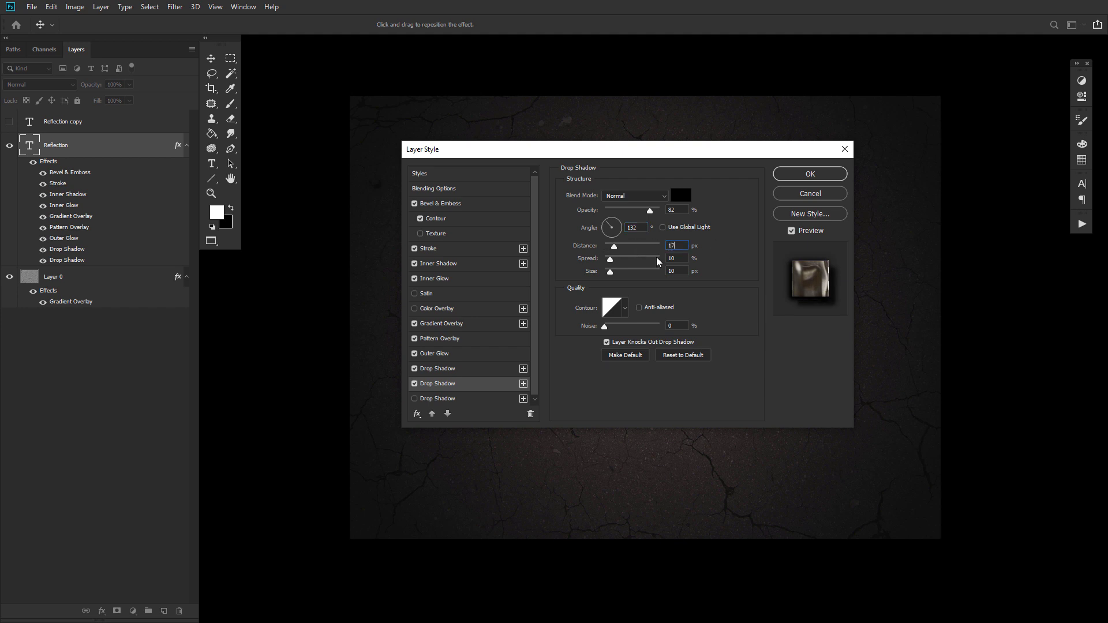
{"action": "left_click", "coordinate": [678, 276]}
{"action": "type", "text": "38"}
Step: Shift the pattern texture inside the REFLECTION letters and raise its scale to 55%
{"action": "left_click_drag", "start_coordinate": [623, 153], "coordinate": [921, 185]}
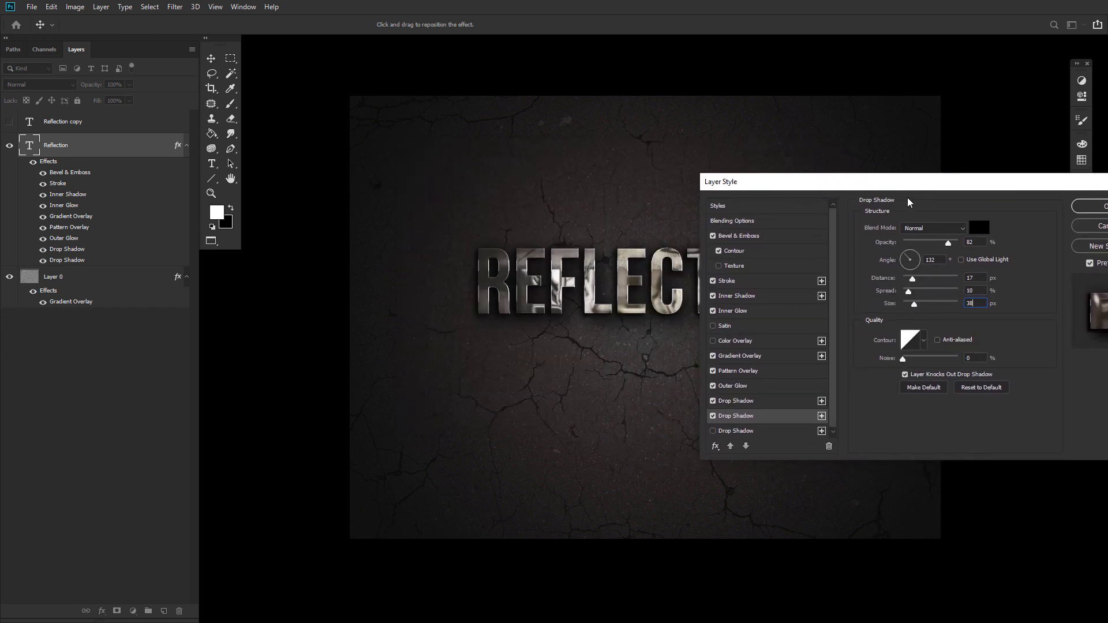
{"action": "left_click", "coordinate": [767, 373]}
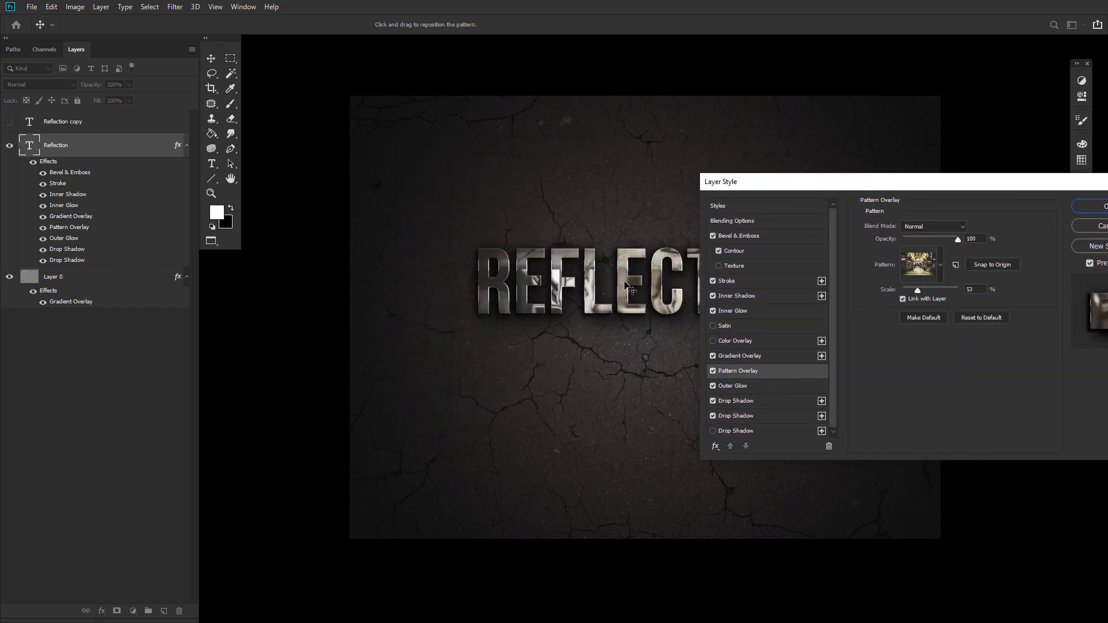
{"action": "left_click_drag", "start_coordinate": [830, 187], "coordinate": [540, 359]}
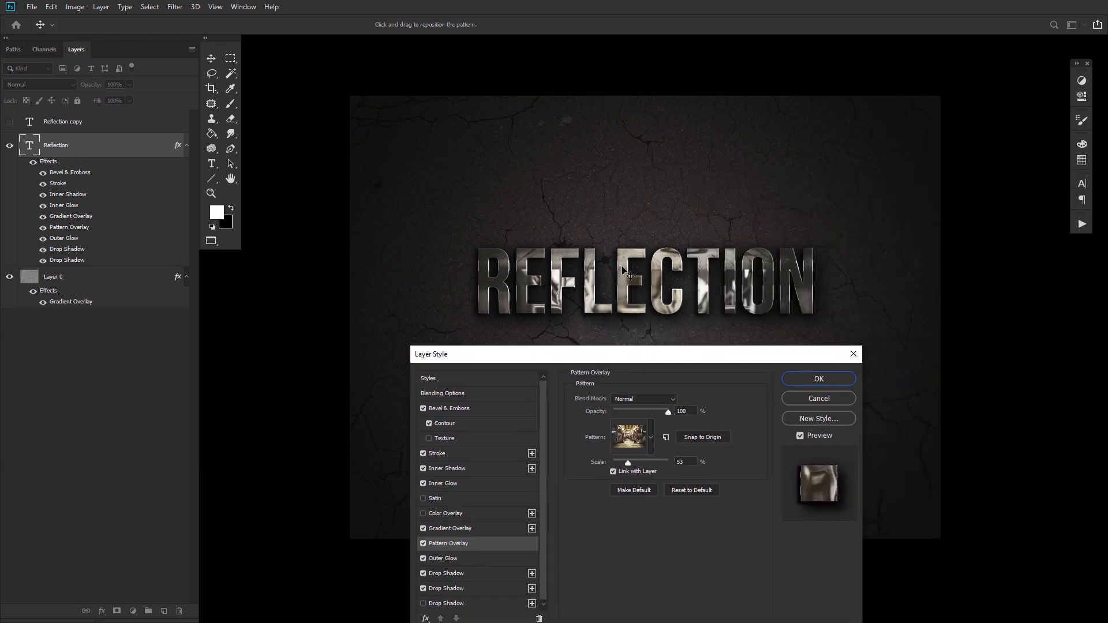
{"action": "left_click_drag", "start_coordinate": [624, 271], "coordinate": [703, 349]}
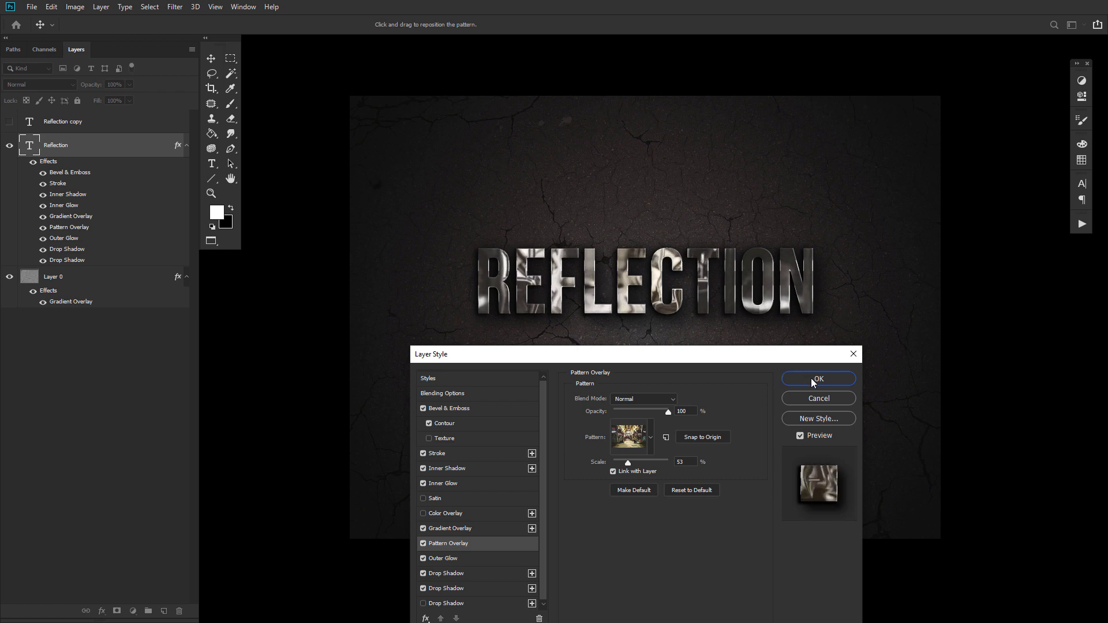
{"action": "left_click_drag", "start_coordinate": [629, 461], "coordinate": [629, 462]}
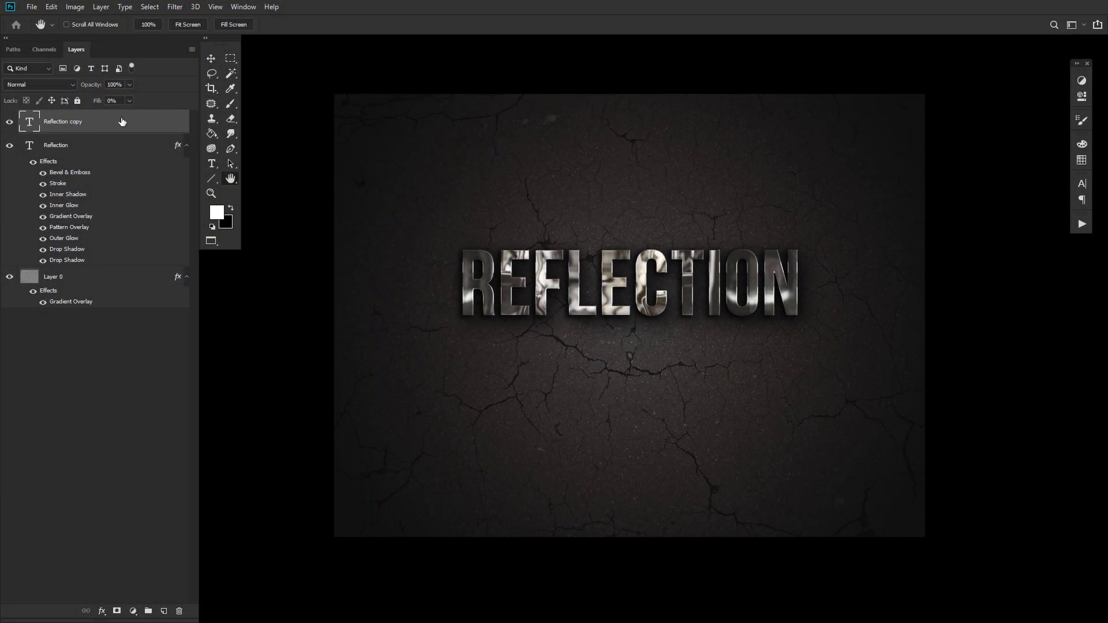
Step: Add an inner glow to Reflection copy in Linear Light blend mode at 22% opacity
{"action": "double_click", "coordinate": [176, 126]}
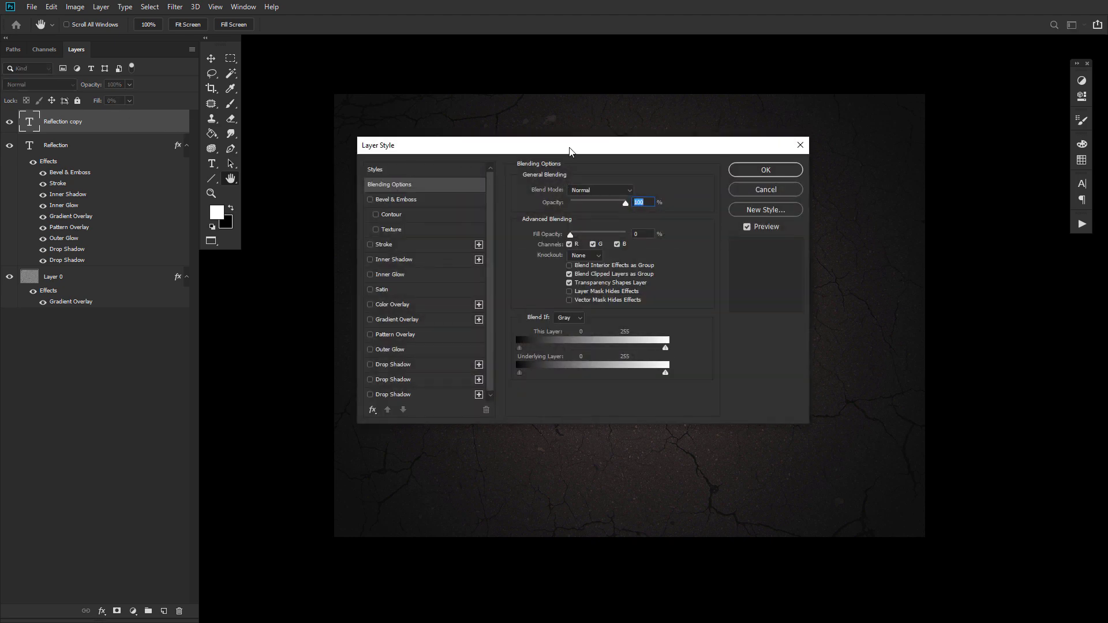
{"action": "left_click_drag", "start_coordinate": [572, 150], "coordinate": [595, 170]}
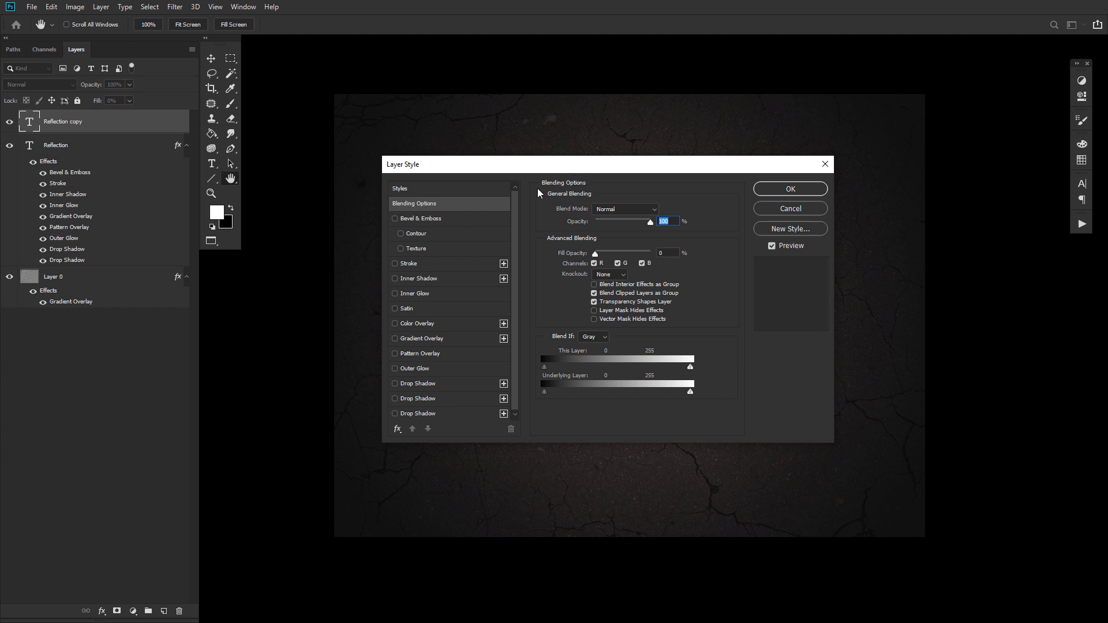
{"action": "left_click", "coordinate": [395, 293]}
{"action": "left_click", "coordinate": [445, 294]}
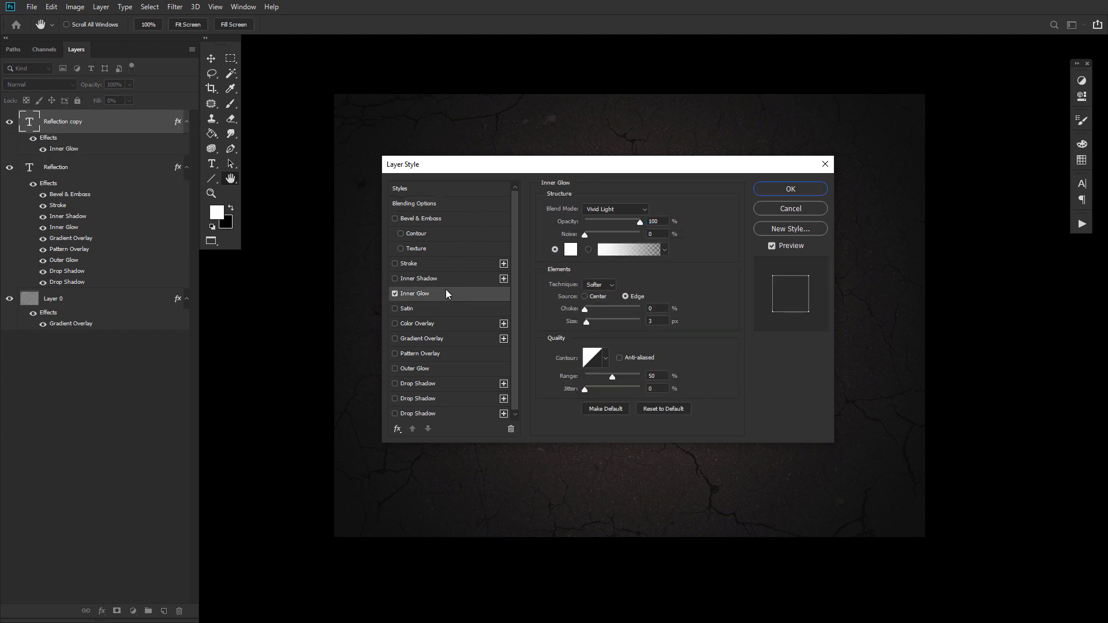
{"action": "left_click", "coordinate": [644, 210]}
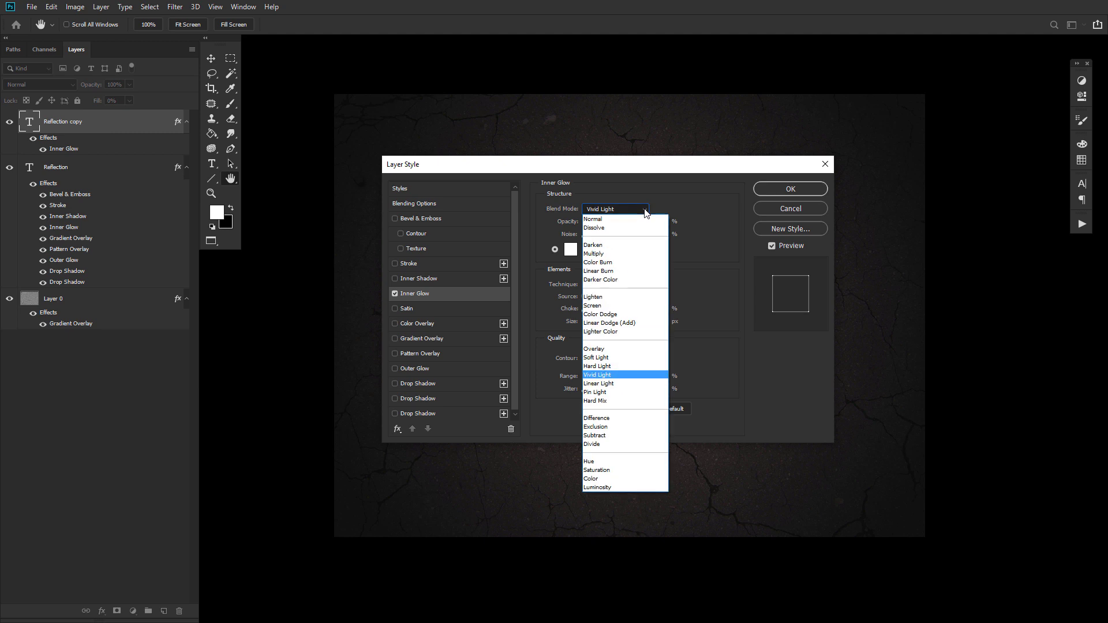
{"action": "left_click", "coordinate": [629, 383]}
{"action": "left_click_drag", "start_coordinate": [640, 223], "coordinate": [596, 228]}
Step: Keep the inner glow white with Precise technique and 5 px size, opening its contour presets
{"action": "left_click", "coordinate": [575, 253]}
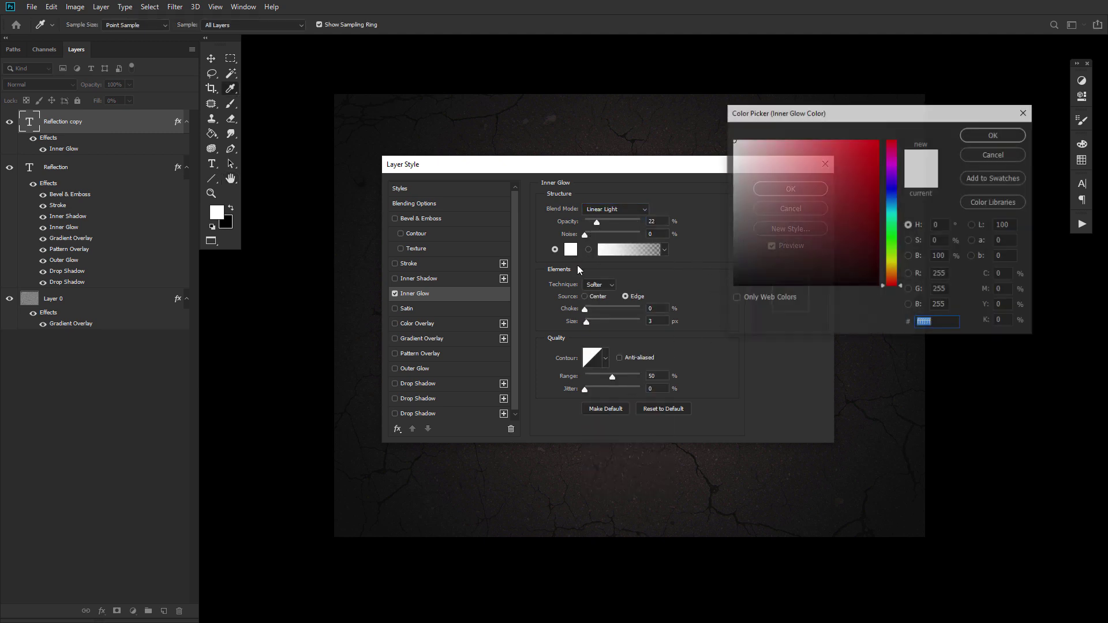
{"action": "left_click", "coordinate": [1012, 138]}
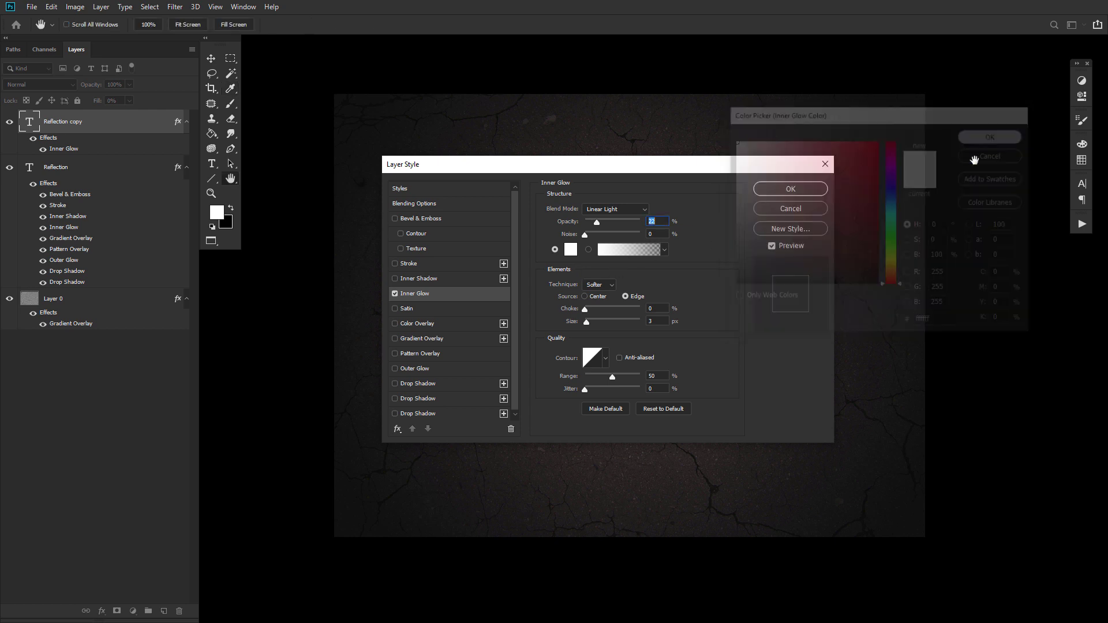
{"action": "left_click", "coordinate": [601, 298]}
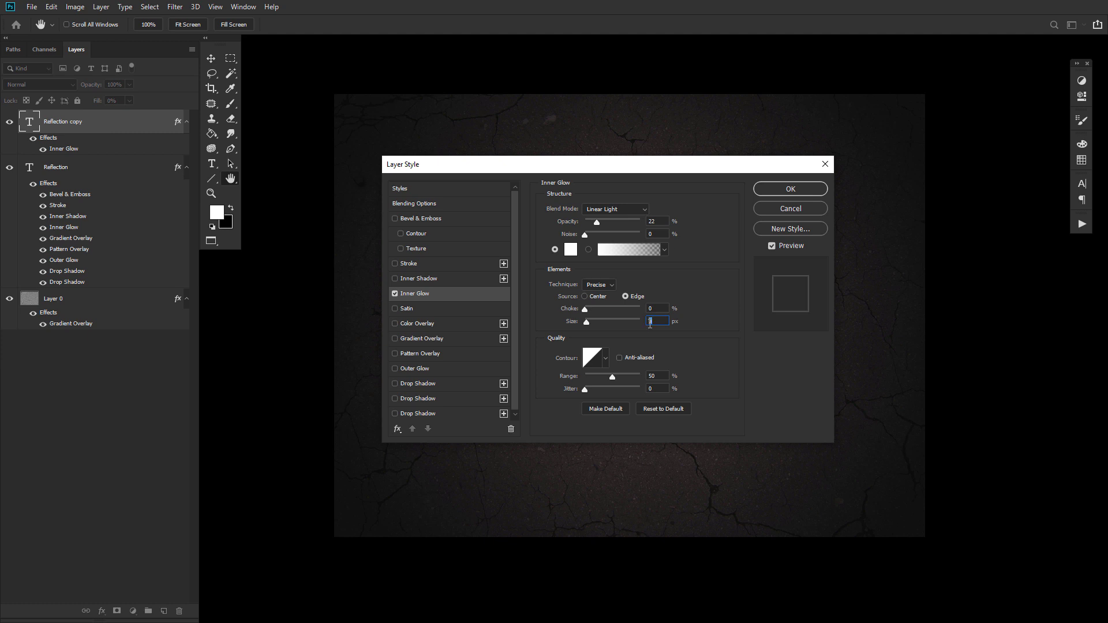
{"action": "type", "text": "5"}
{"action": "left_click", "coordinate": [594, 360]}
{"action": "left_click", "coordinate": [505, 127]}
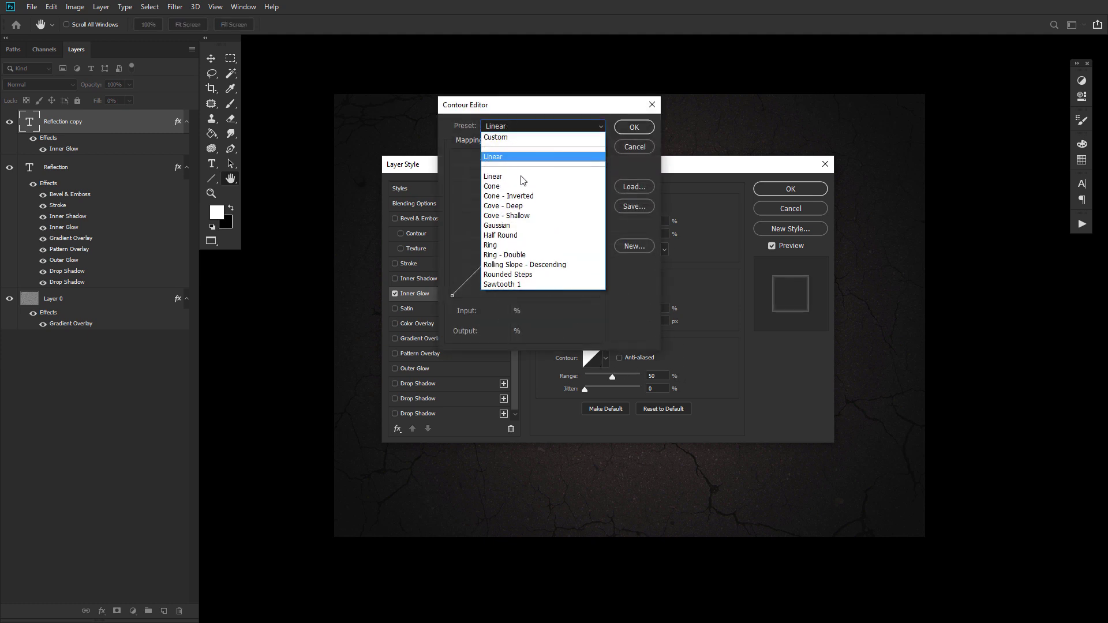
Step: Give the inner glow a Cove - Shallow contour and add a Soft Light gradient overlay
{"action": "left_click", "coordinate": [543, 216]}
{"action": "left_click", "coordinate": [634, 127]}
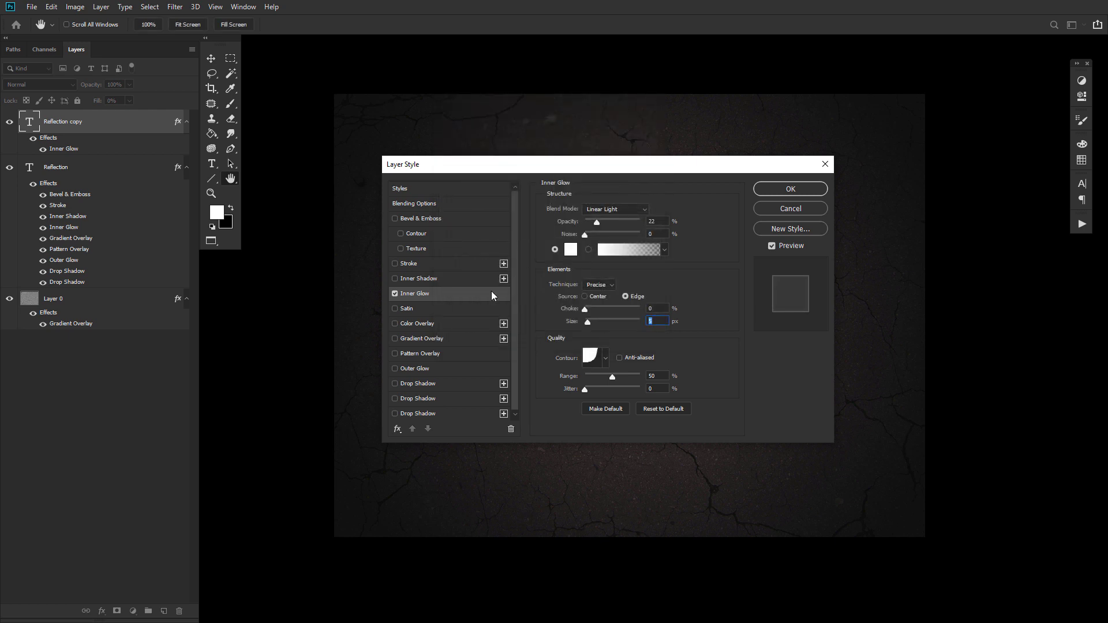
{"action": "left_click", "coordinate": [396, 339]}
{"action": "left_click", "coordinate": [425, 338]}
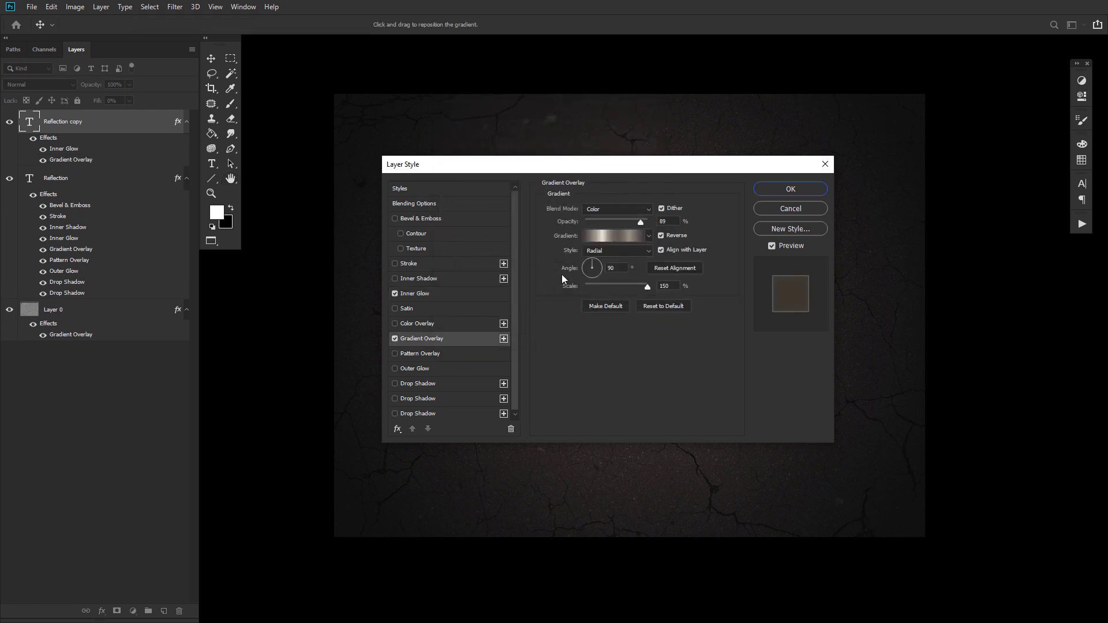
{"action": "left_click", "coordinate": [621, 208]}
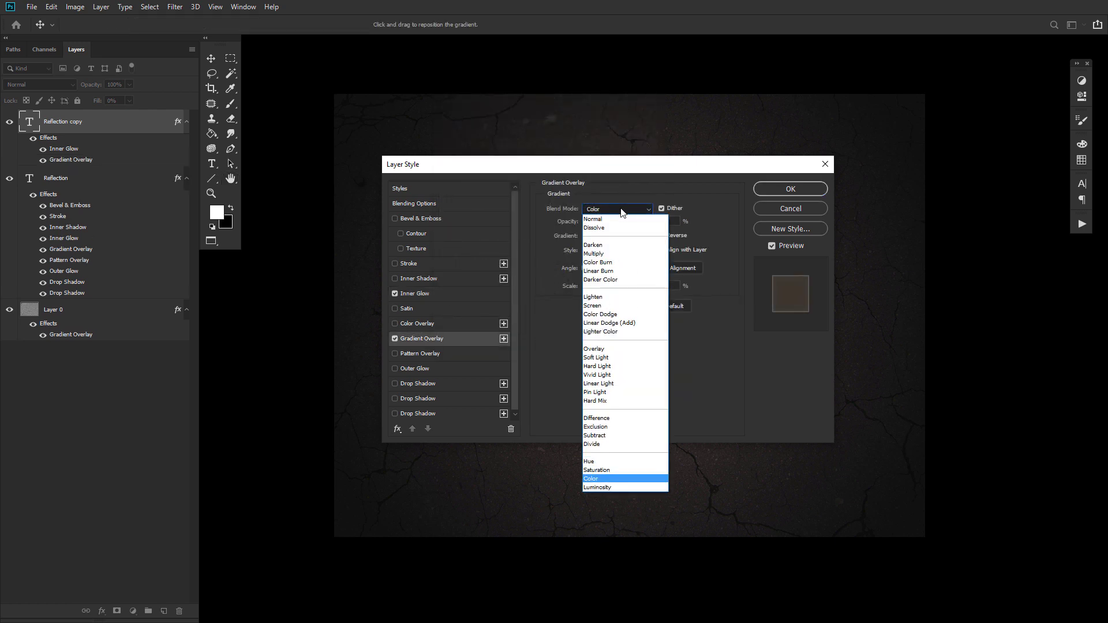
{"action": "left_click", "coordinate": [612, 349]}
Step: Use the steel pipe 10 gradient preset for the overlay
{"action": "double_click", "coordinate": [611, 268]}
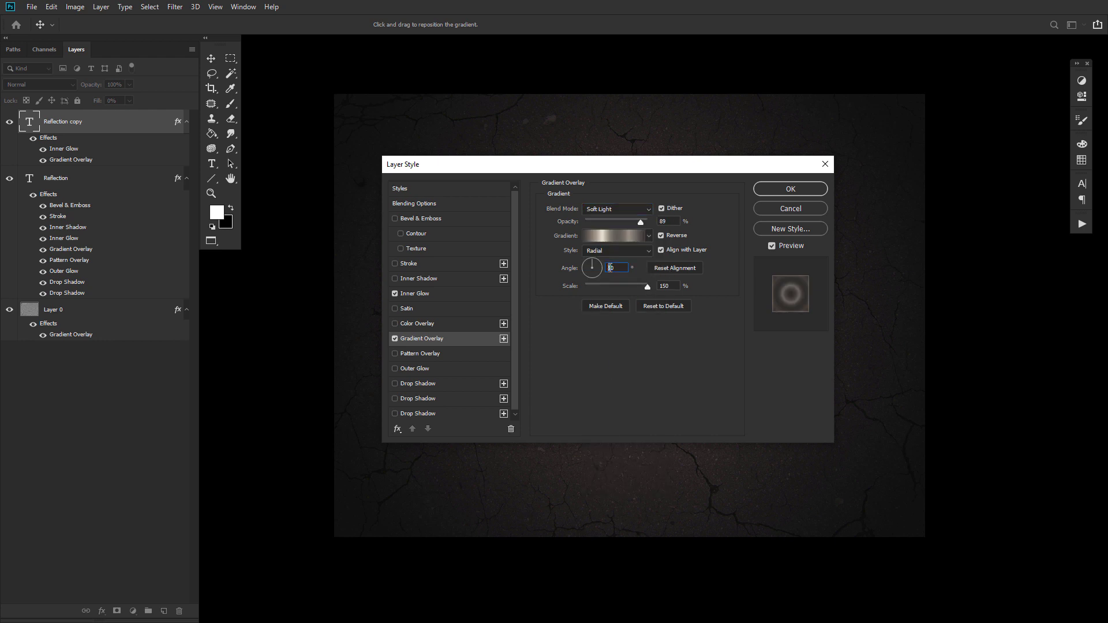
{"action": "left_click", "coordinate": [622, 239]}
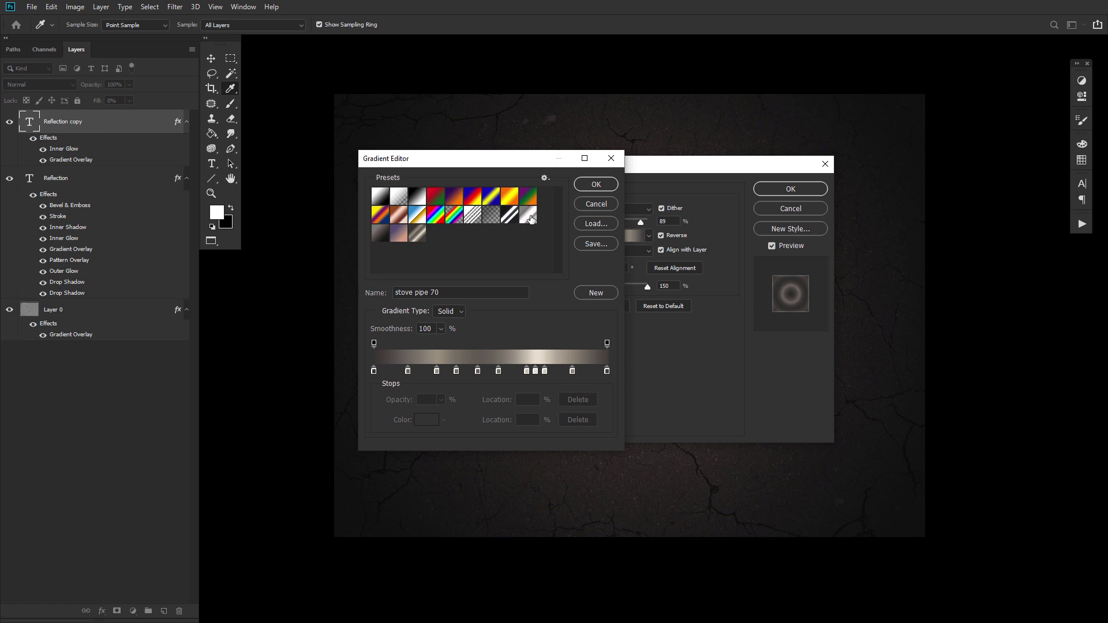
{"action": "left_click", "coordinate": [529, 216]}
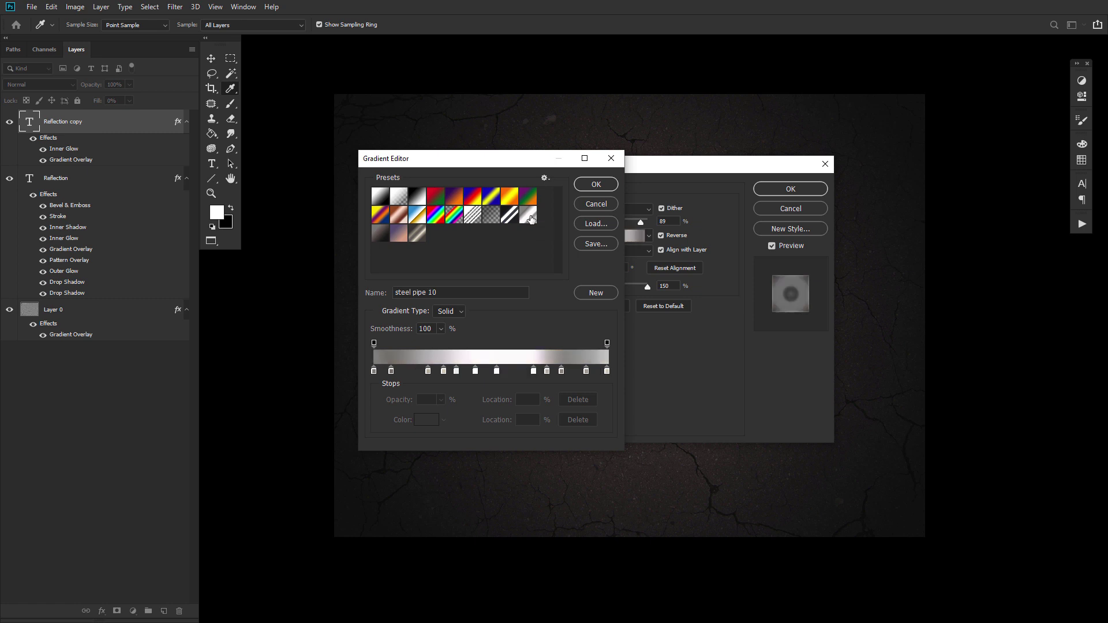
{"action": "left_click", "coordinate": [596, 185]}
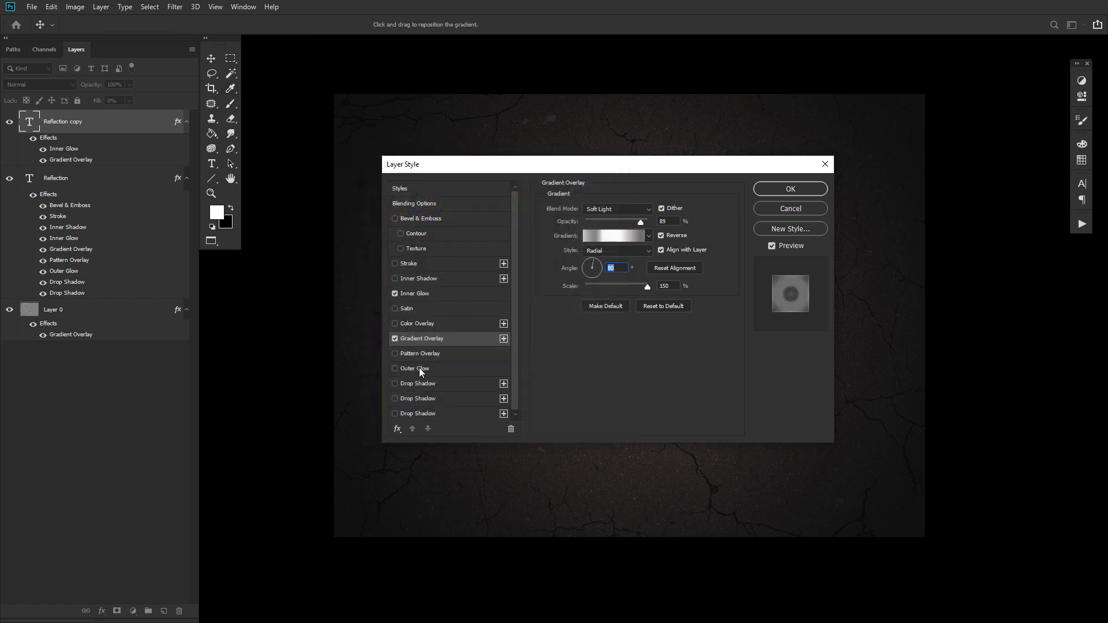
Step: Add a dark grey Color Dodge outer glow at 50% opacity and apply the layer style
{"action": "left_click", "coordinate": [395, 369]}
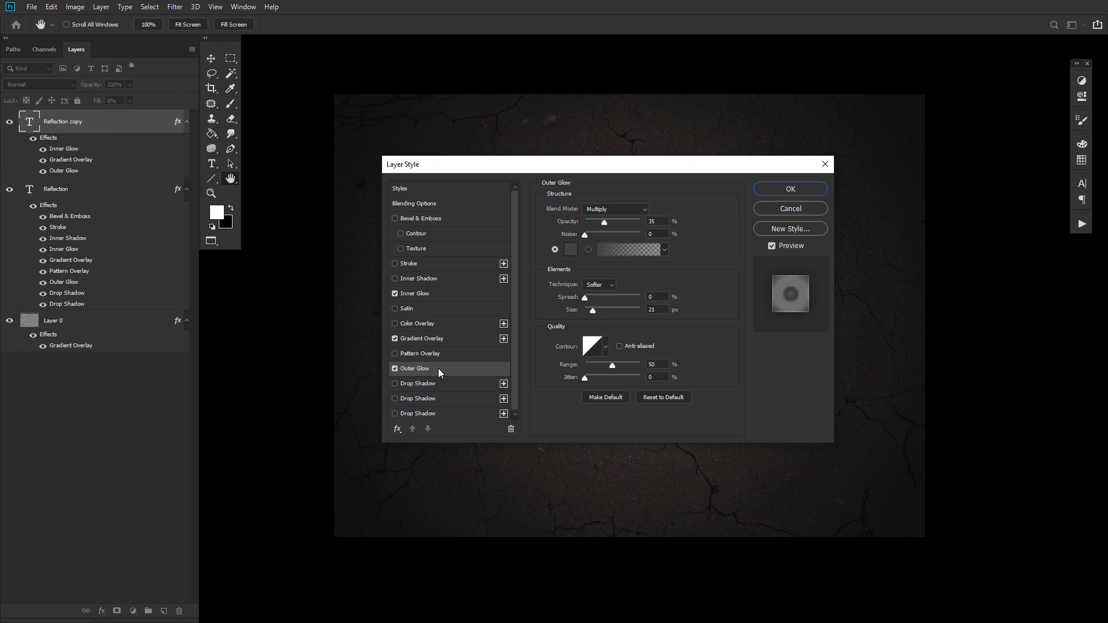
{"action": "left_click", "coordinate": [632, 210]}
{"action": "left_click", "coordinate": [630, 314]}
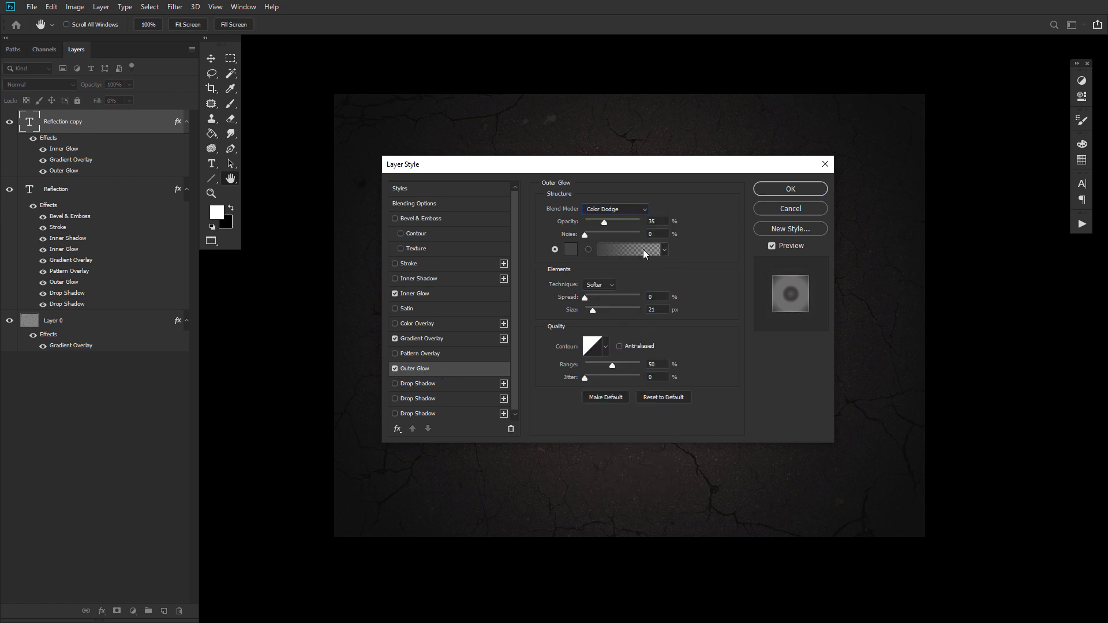
{"action": "type", "text": "50"}
{"action": "left_click", "coordinate": [571, 249]}
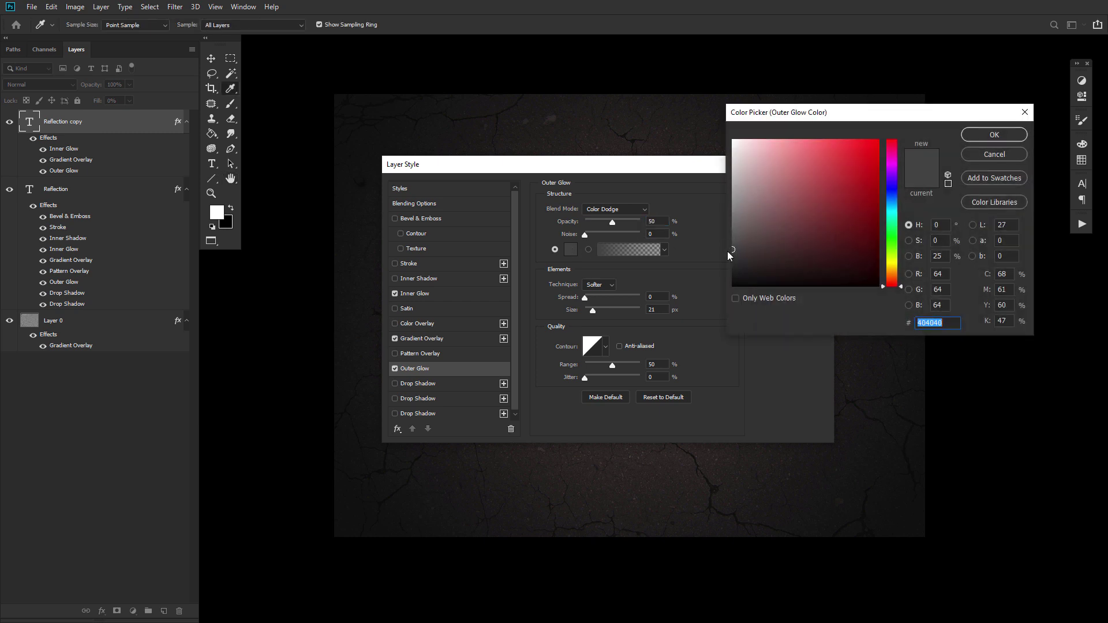
{"action": "left_click", "coordinate": [994, 134]}
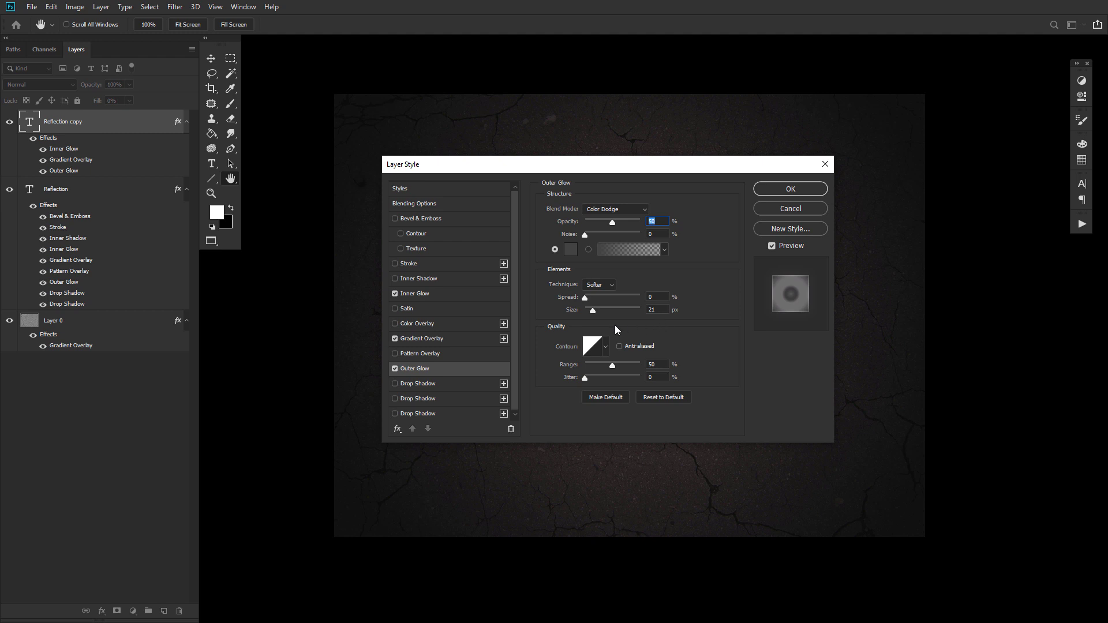
{"action": "left_click", "coordinate": [792, 191]}
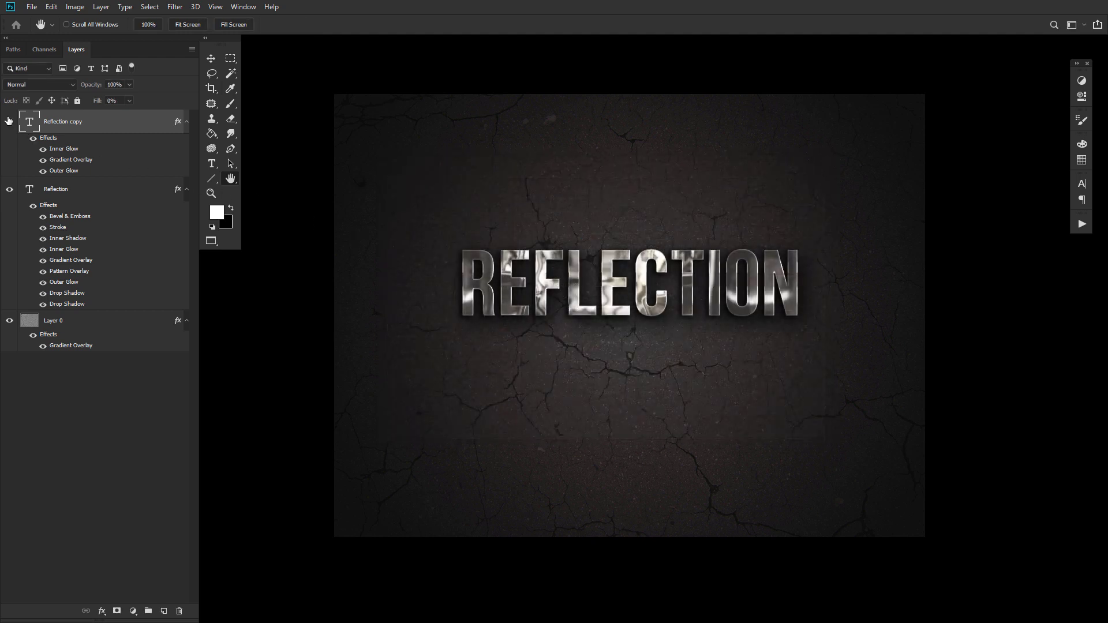
Step: Toggle Reflection copy's visibility off and on to compare the chrome effect
{"action": "left_click", "coordinate": [9, 121]}
{"action": "left_click", "coordinate": [9, 121]}
{"action": "left_click", "coordinate": [9, 122]}
{"action": "left_click", "coordinate": [9, 121]}
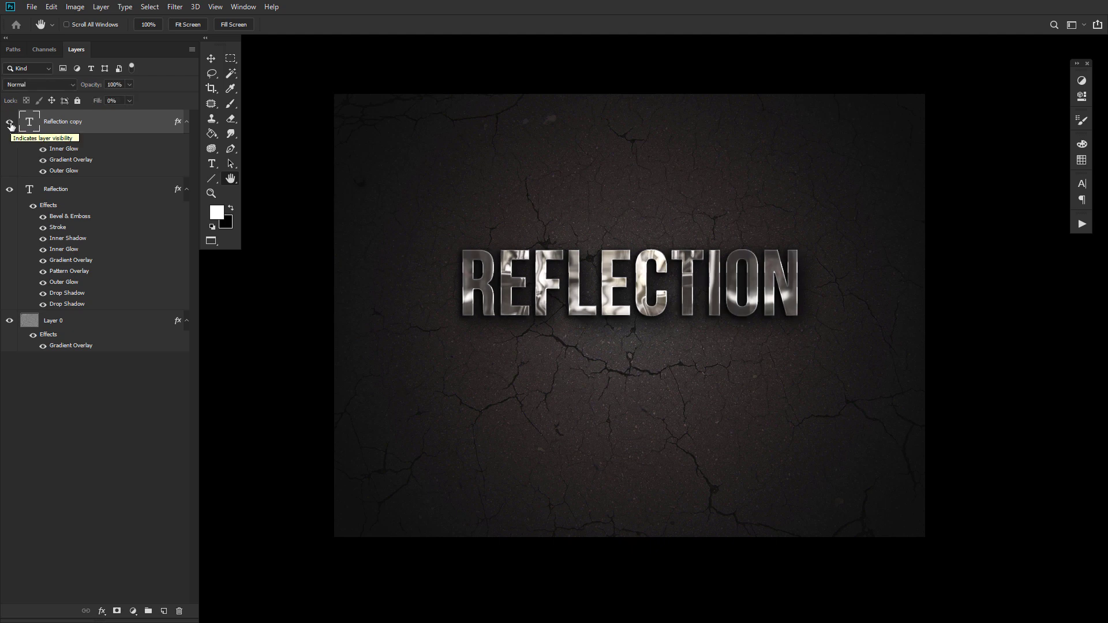
Step: Add a Gradient Map adjustment layer using the purple-to-peach preset with Dither enabled
{"action": "left_click", "coordinate": [1077, 83]}
{"action": "left_click", "coordinate": [939, 135]}
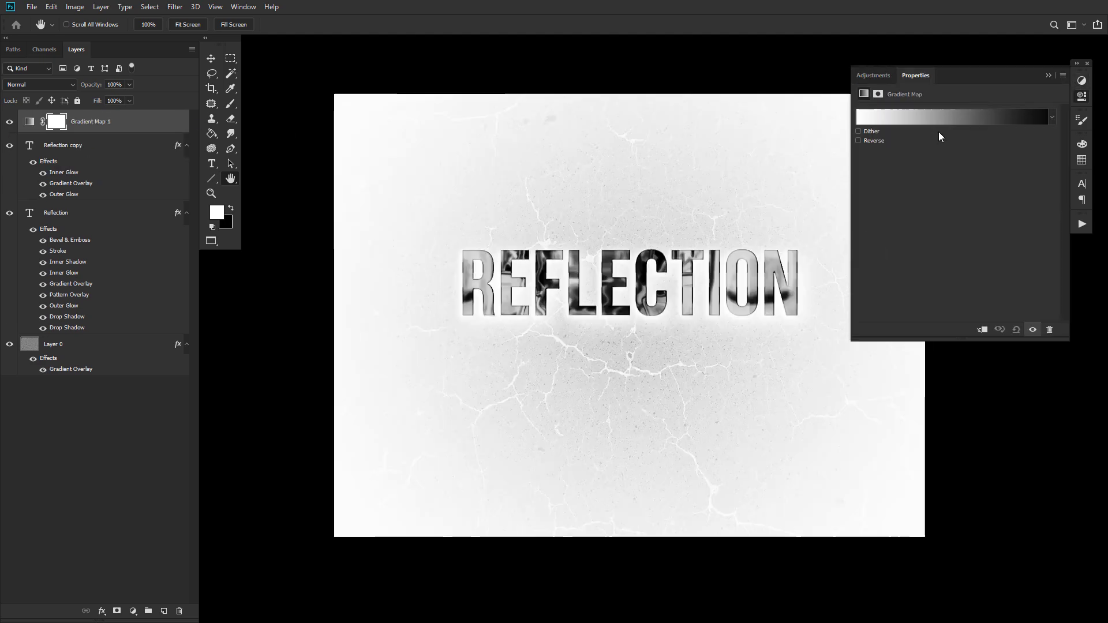
{"action": "left_click", "coordinate": [937, 118]}
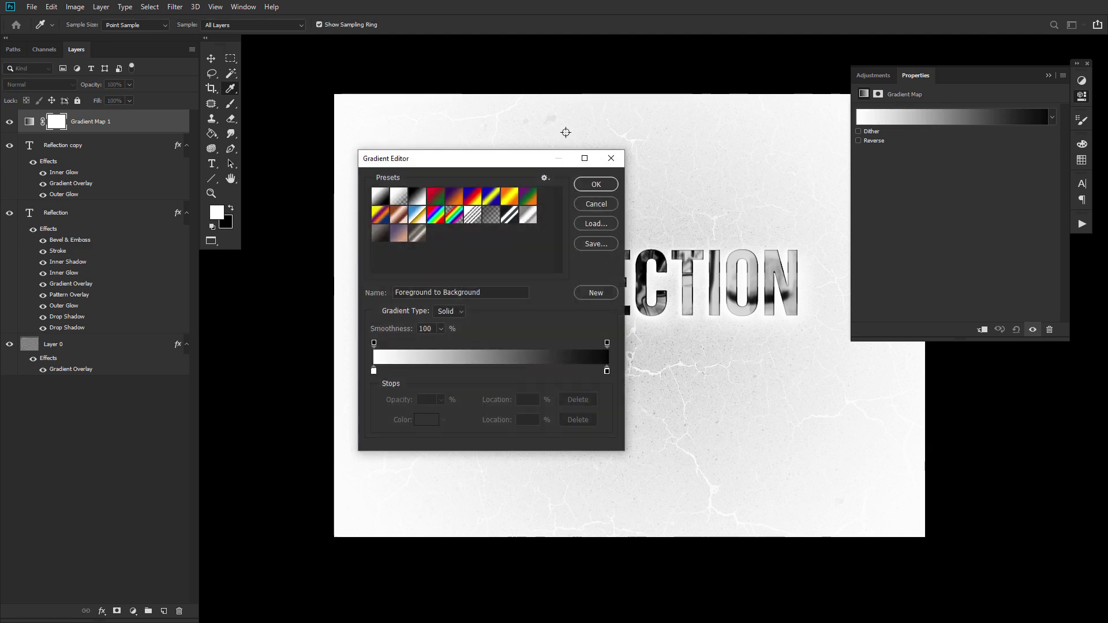
{"action": "left_click", "coordinate": [397, 238]}
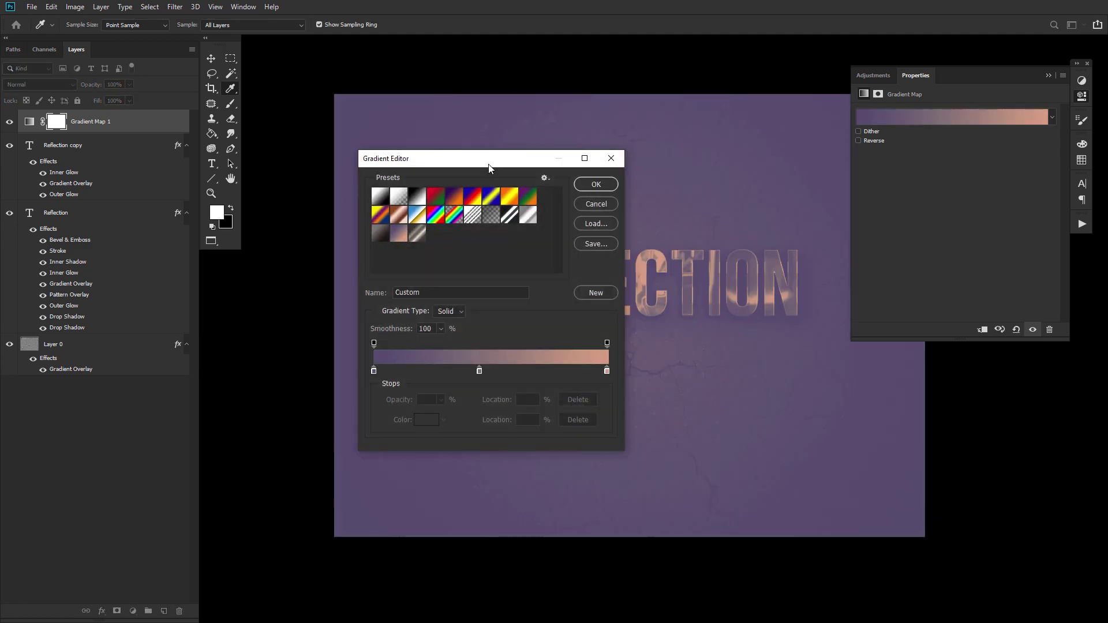
{"action": "left_click_drag", "start_coordinate": [488, 164], "coordinate": [781, 108]}
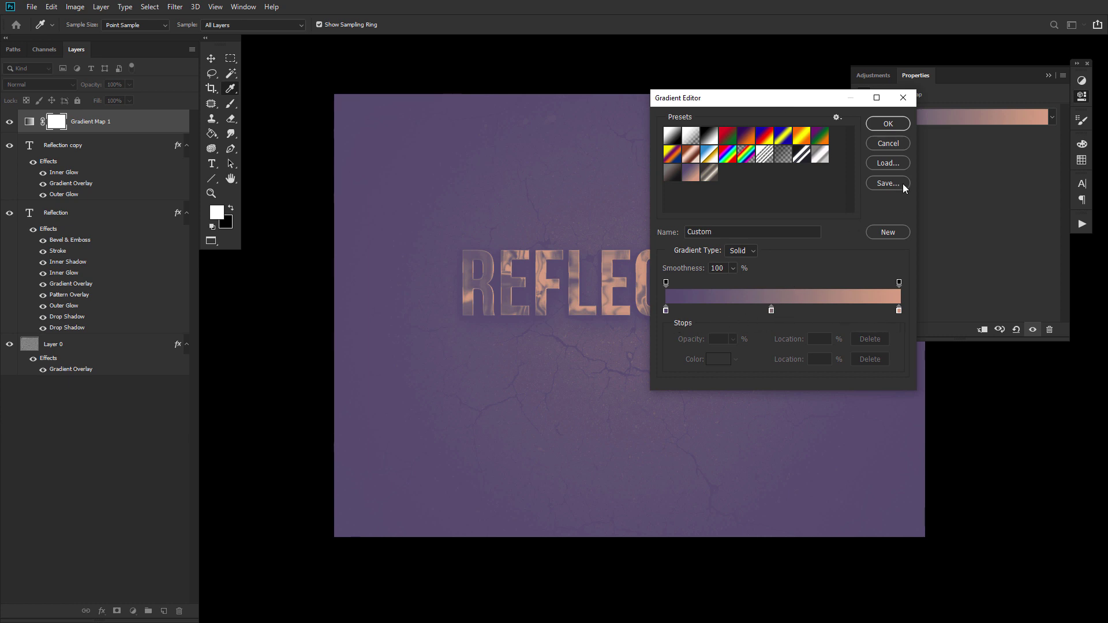
{"action": "left_click", "coordinate": [892, 128]}
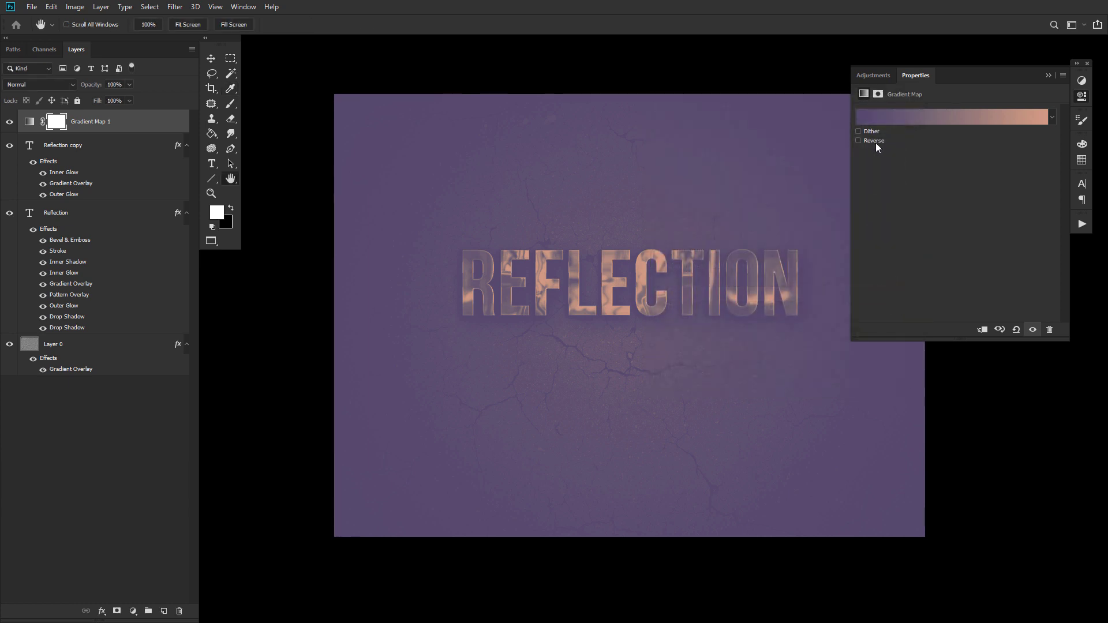
{"action": "left_click", "coordinate": [866, 132]}
{"action": "left_click", "coordinate": [1082, 100]}
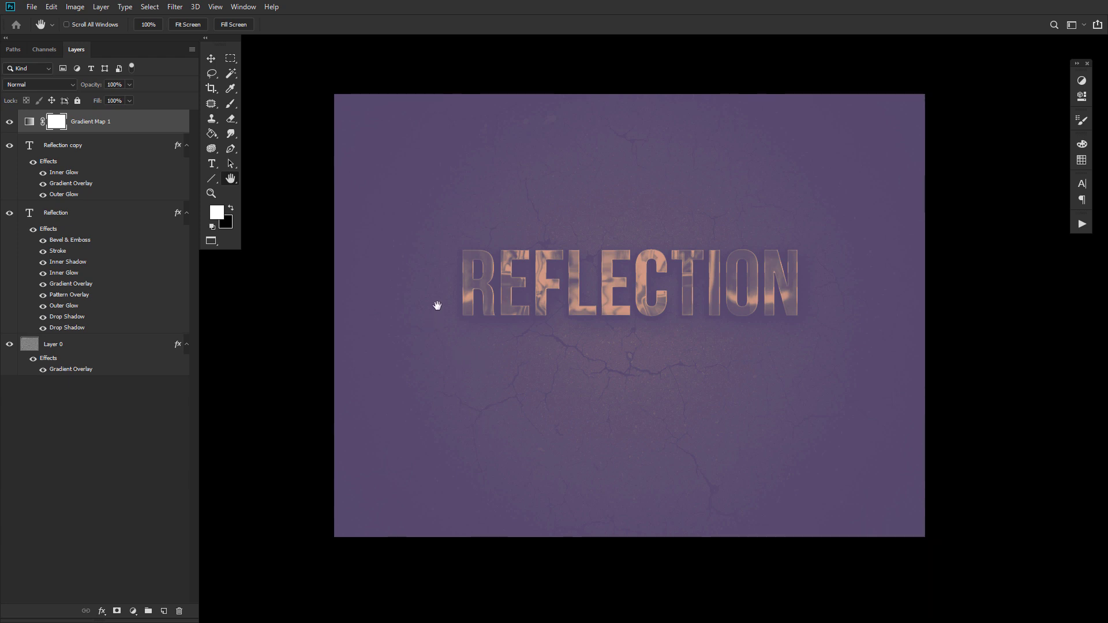
Step: Set Gradient Map 1 to Soft Light blend mode and lower its opacity
{"action": "left_click", "coordinate": [64, 85]}
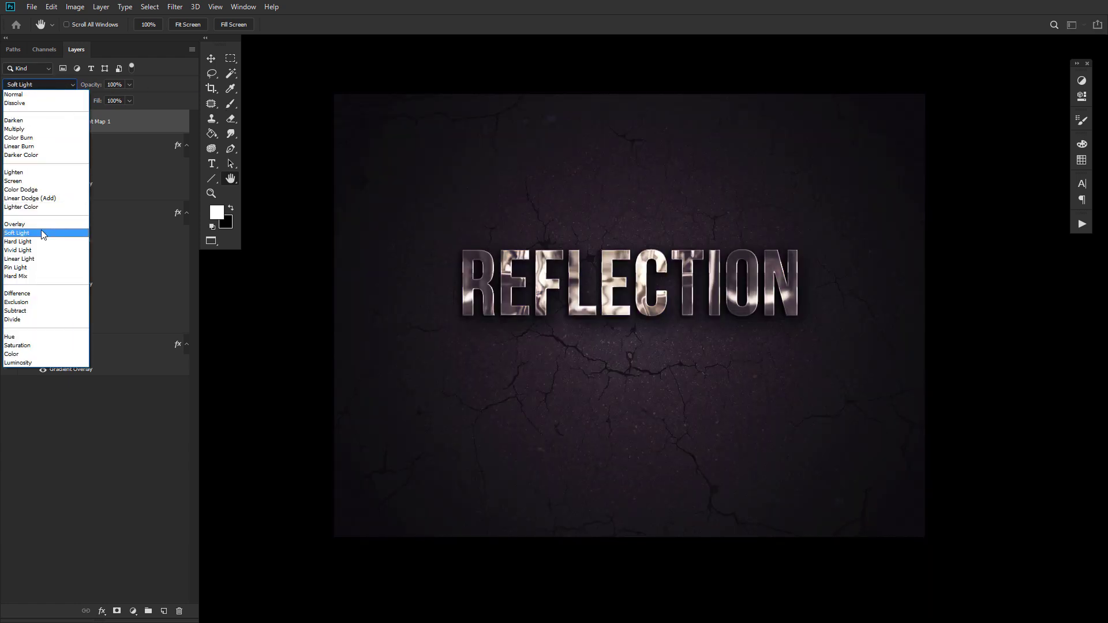
{"action": "left_click", "coordinate": [40, 231]}
{"action": "left_click_drag", "start_coordinate": [93, 86], "coordinate": [133, 92]}
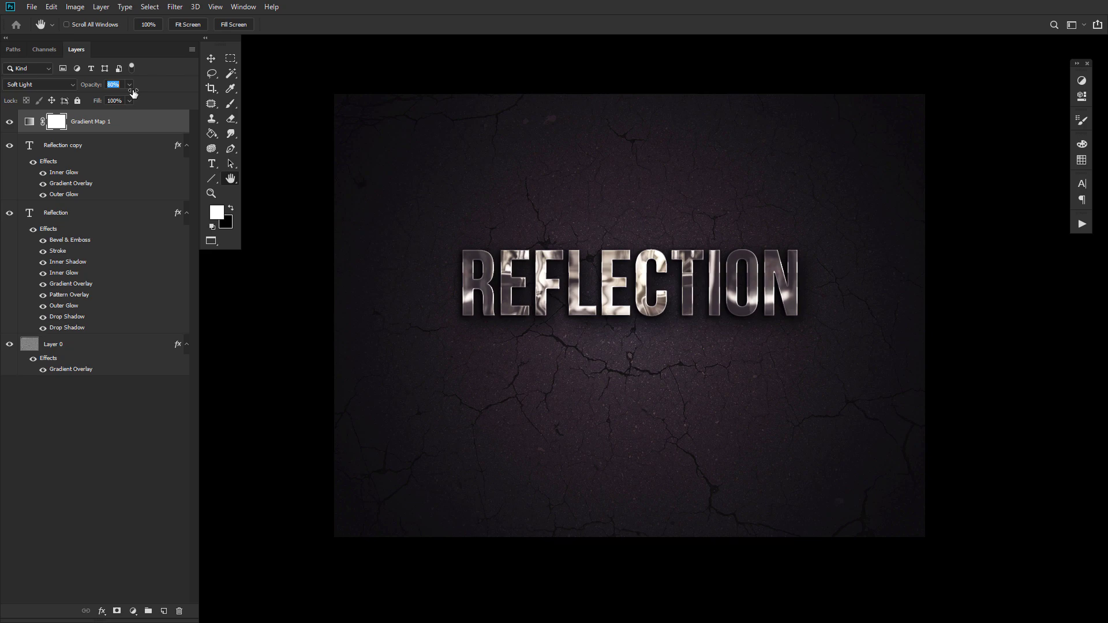